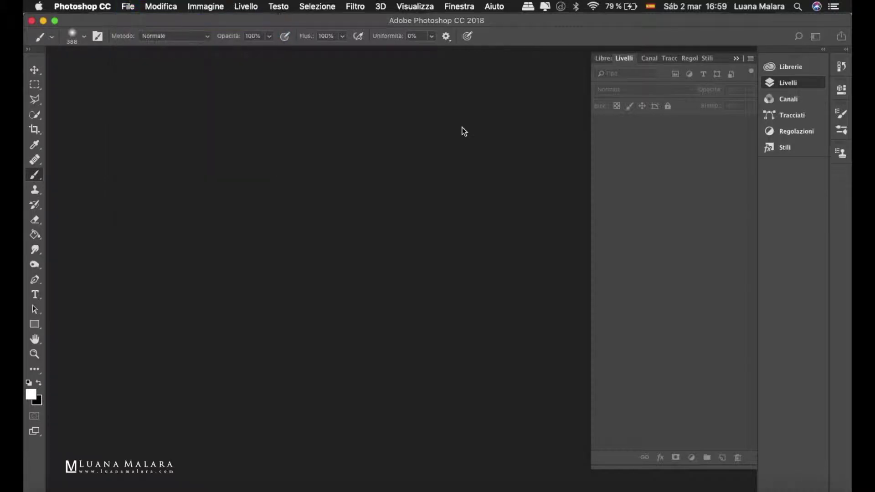
# Create a blank 20 × 30 cm, 300 ppi CMYK document, then open the lion JPG and DSC_5930.NEF.
pyautogui.hotkey('ctrl', 'n')
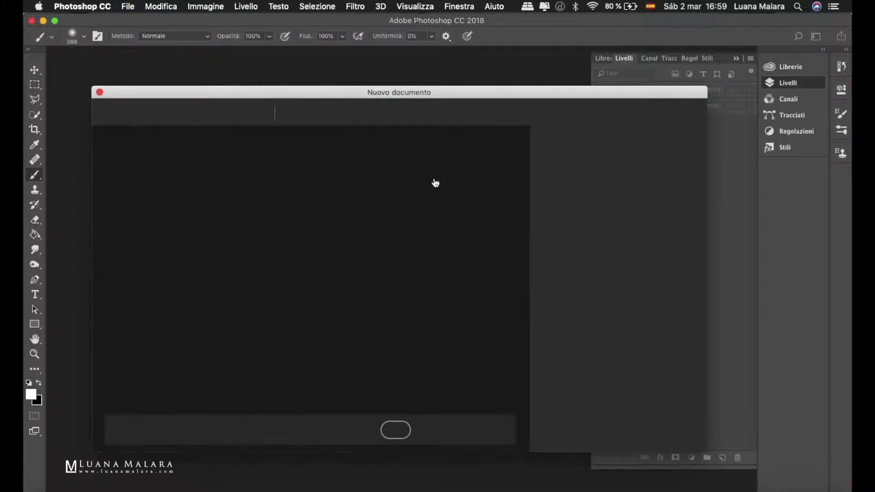
pyautogui.click(678, 431)
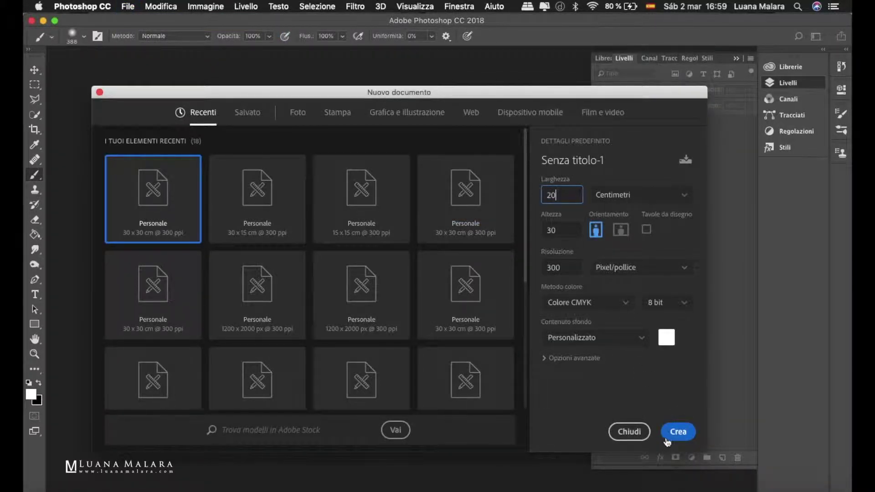
pyautogui.click(129, 7)
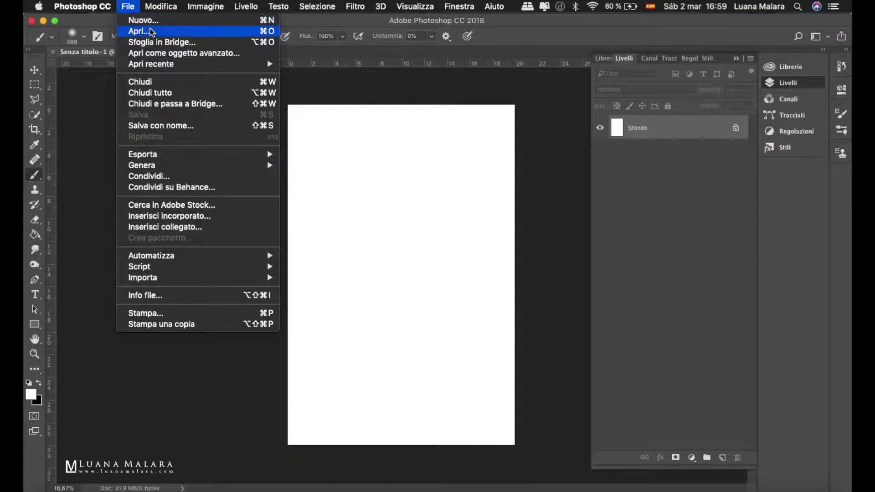
pyautogui.click(151, 32)
pyautogui.keyDown('shift'); pyautogui.click(318, 92); pyautogui.keyUp('shift')
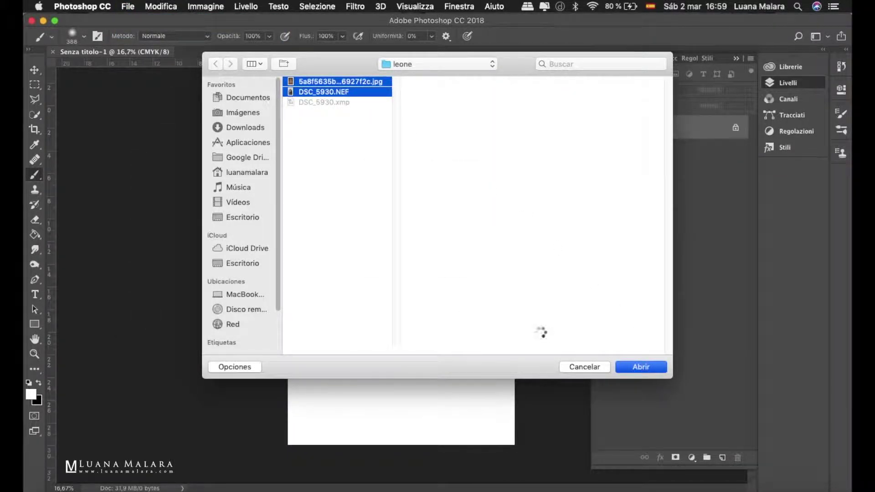
pyautogui.press('Return')
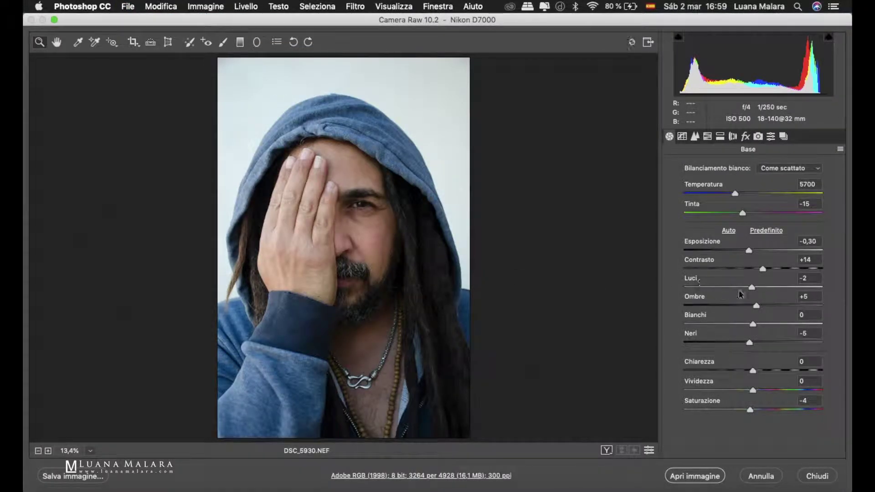
# In Camera Raw set saturation -9, shadows +10 and exposure -0,35, then open the portrait.
pyautogui.click(746, 410)
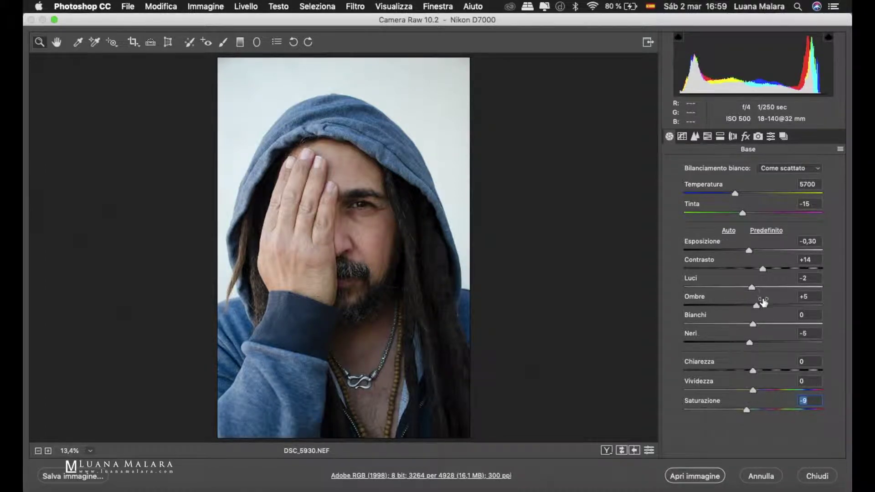
pyautogui.moveTo(756, 306); pyautogui.dragTo(759, 306)
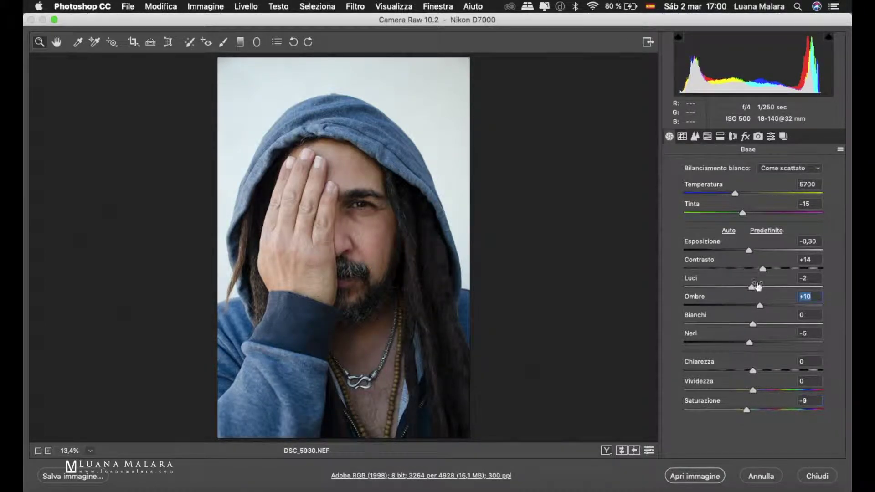
pyautogui.moveTo(748, 250); pyautogui.dragTo(746, 250)
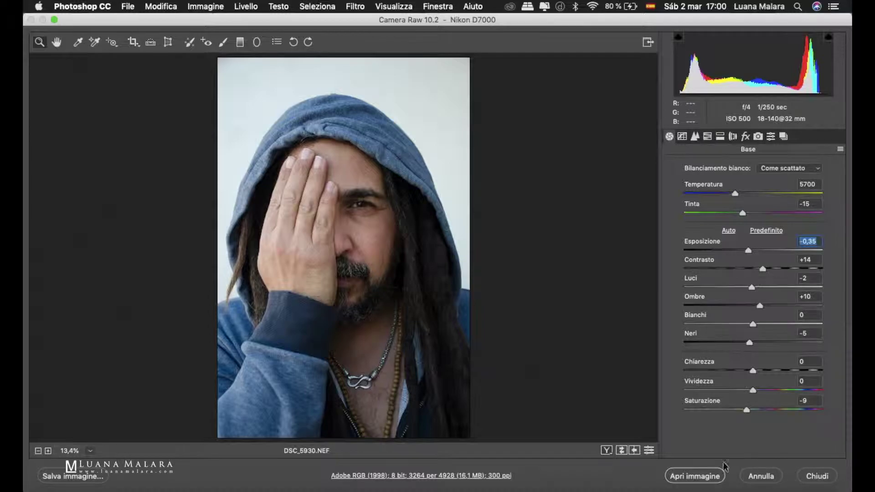
pyautogui.click(719, 474)
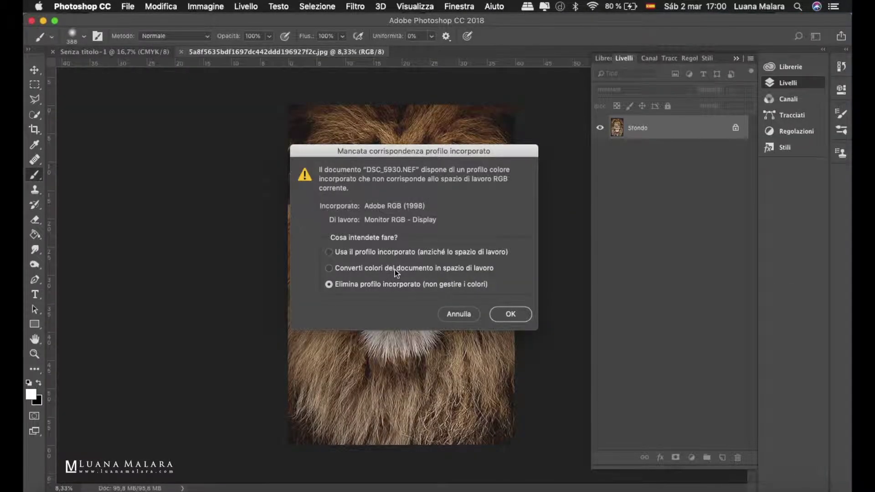
# Drag the portrait into Senza titolo-1 as Livello 1 and scale it to fill the canvas.
pyautogui.press('Return')
pyautogui.press('v')
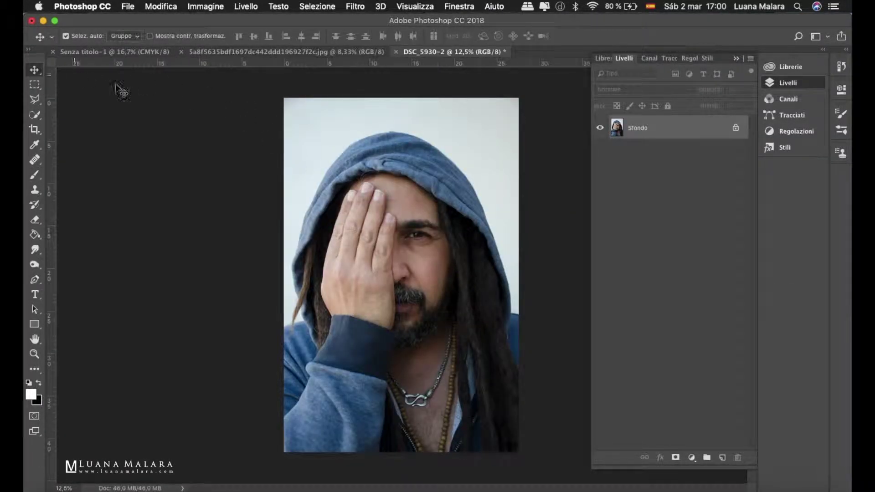
pyautogui.click(133, 52)
pyautogui.moveTo(395, 250); pyautogui.dragTo(397, 258)
pyautogui.press('super+t')
pyautogui.moveTo(219, 454); pyautogui.dragTo(292, 351)
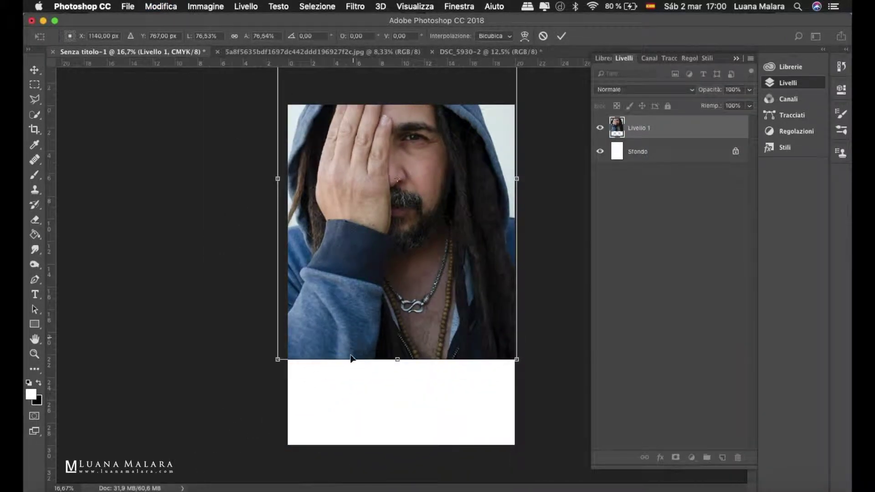
pyautogui.moveTo(355, 396); pyautogui.dragTo(360, 423)
pyautogui.moveTo(269, 105); pyautogui.dragTo(287, 102)
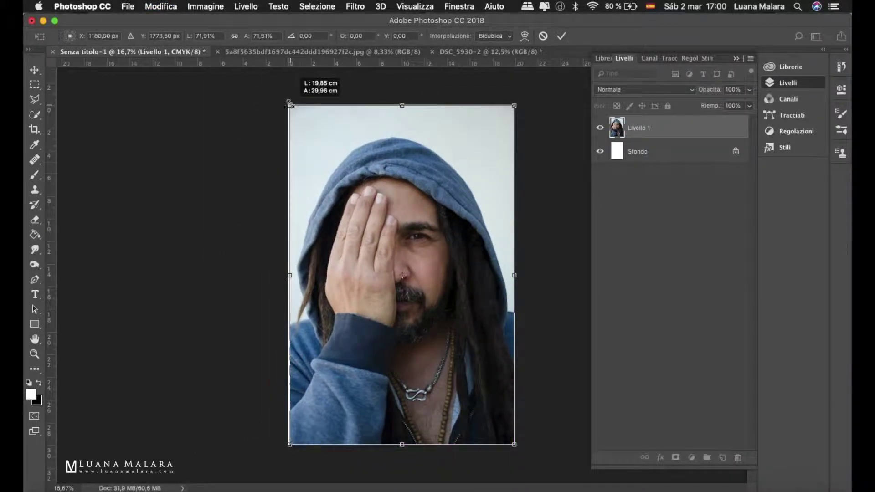
pyautogui.press('Return')
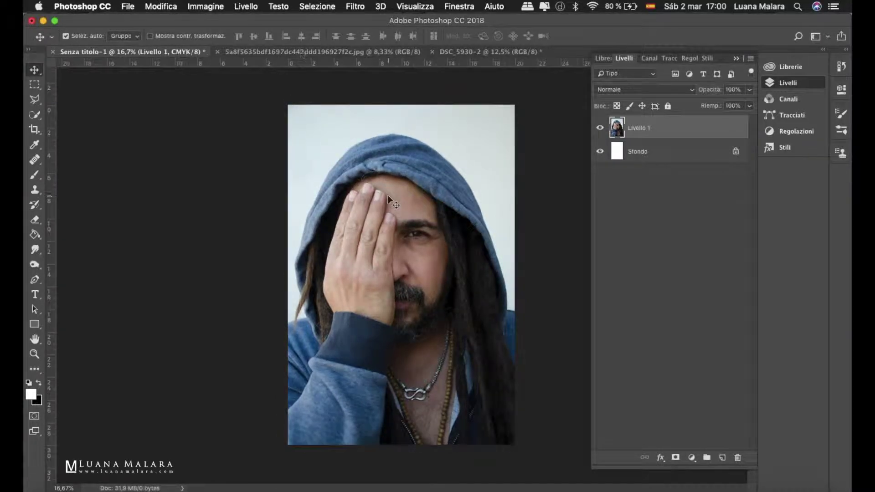
# Copy the lion photo into the composite document as Livello 2.
pyautogui.click(341, 50)
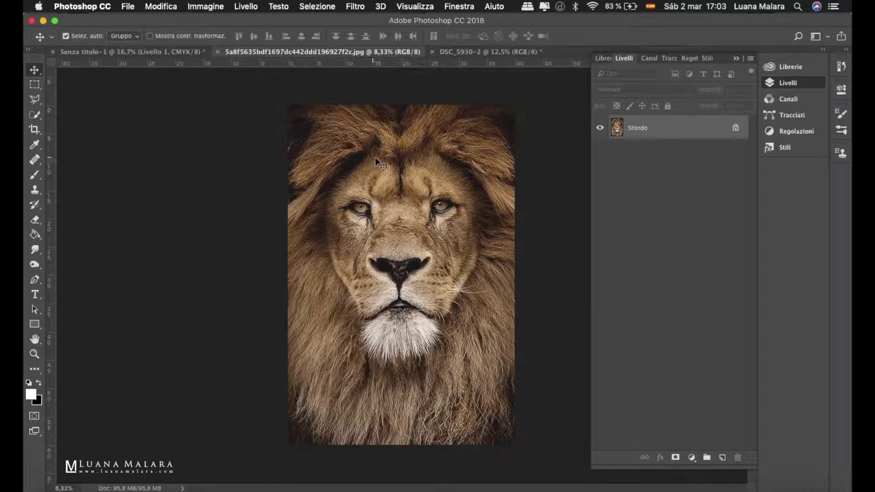
pyautogui.click(185, 53)
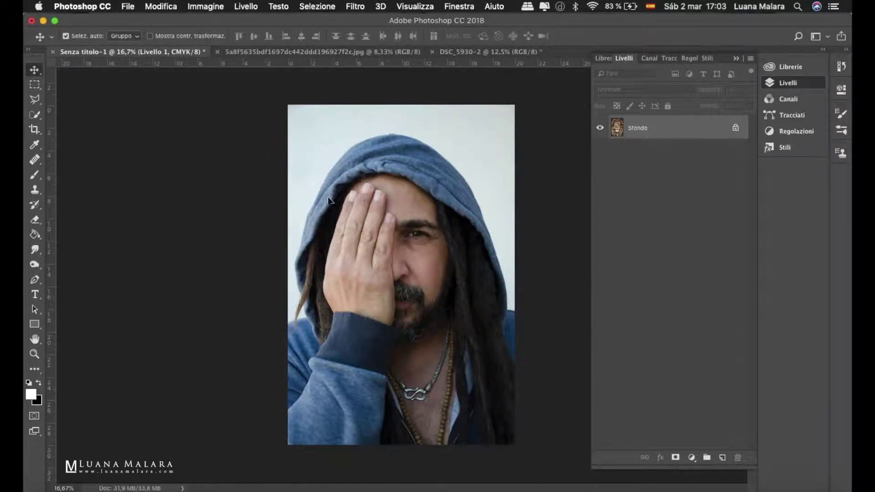
pyautogui.moveTo(350, 209); pyautogui.dragTo(376, 220)
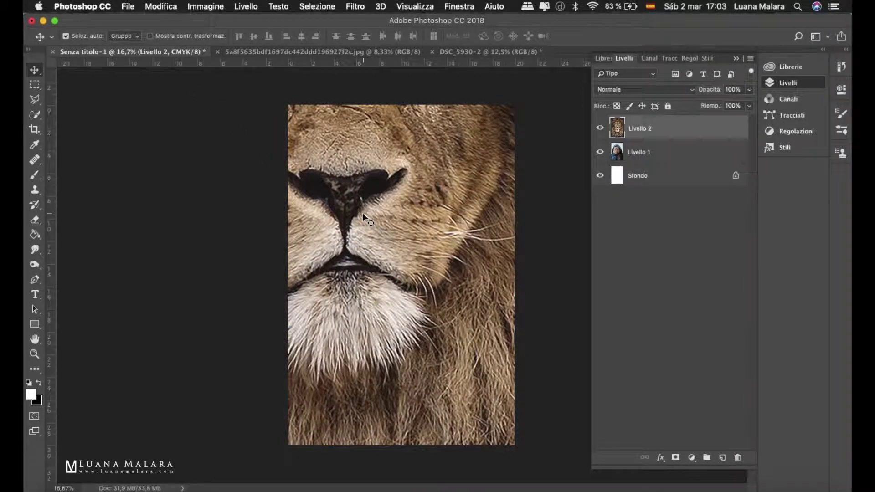
# Scale the lion down to about 37% and position it over the man's face.
pyautogui.hotkey('ctrl', 't')
pyautogui.hotkey('ctrl', '-')
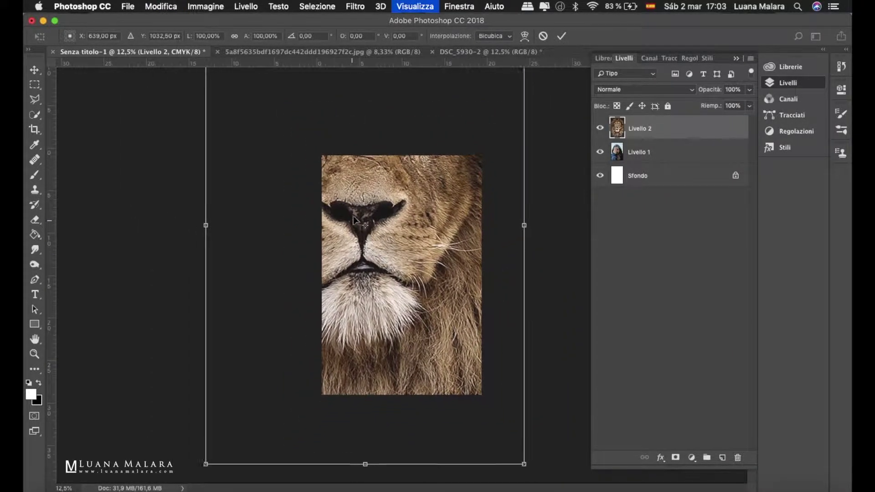
pyautogui.moveTo(488, 70); pyautogui.dragTo(370, 191)
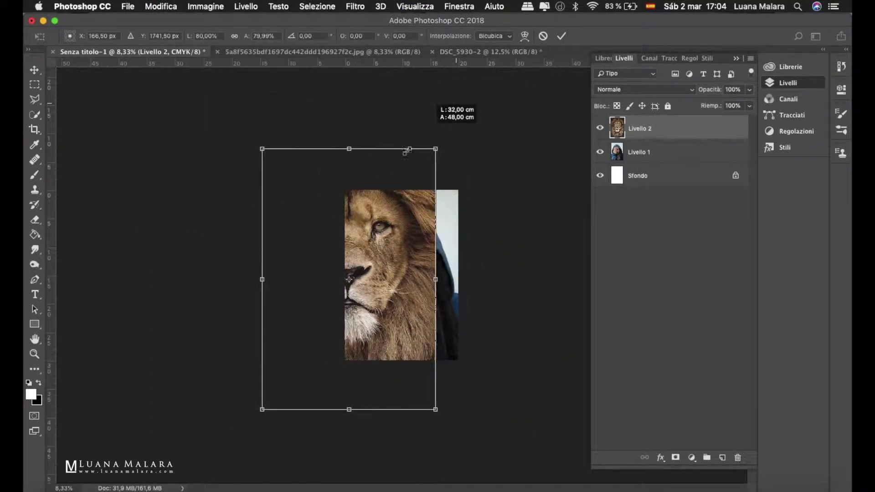
pyautogui.moveTo(377, 274); pyautogui.dragTo(431, 257)
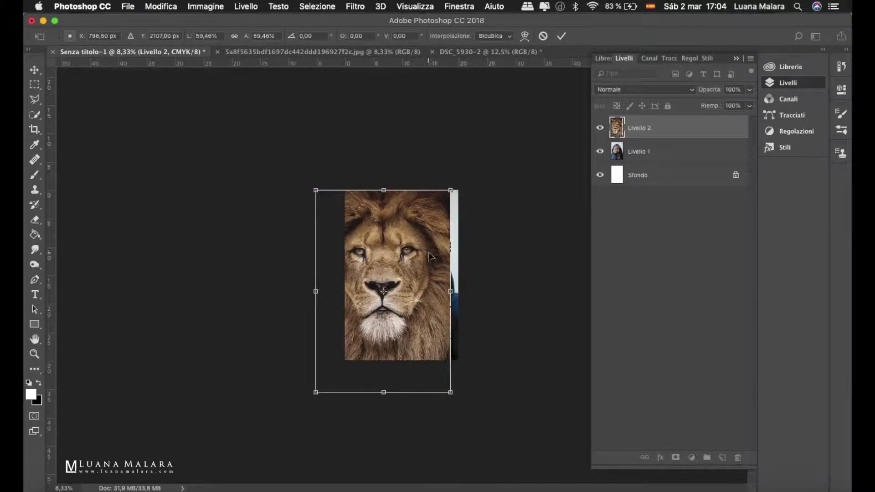
pyautogui.moveTo(451, 190); pyautogui.dragTo(418, 236)
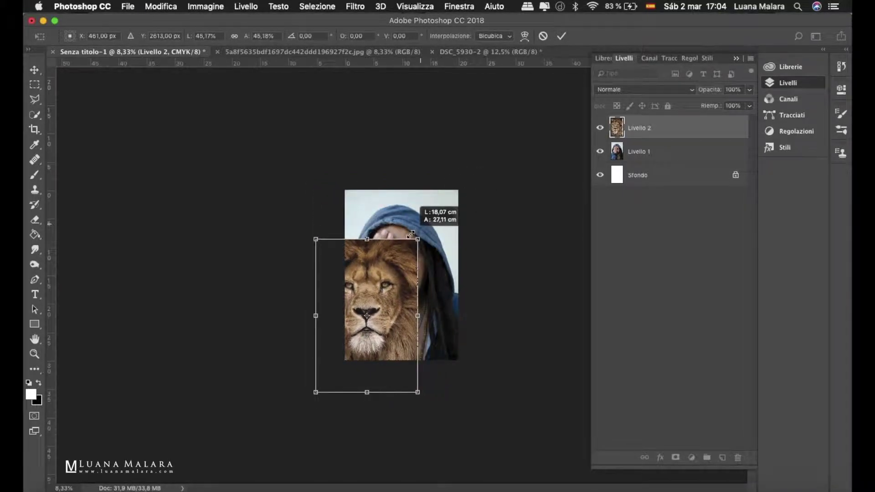
pyautogui.moveTo(386, 292); pyautogui.dragTo(422, 249)
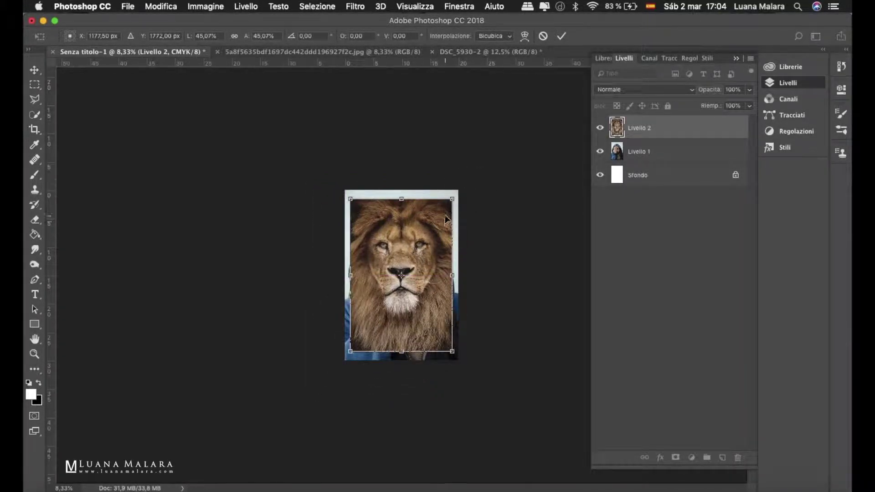
pyautogui.moveTo(453, 200); pyautogui.dragTo(441, 215)
pyautogui.press('super+plus')
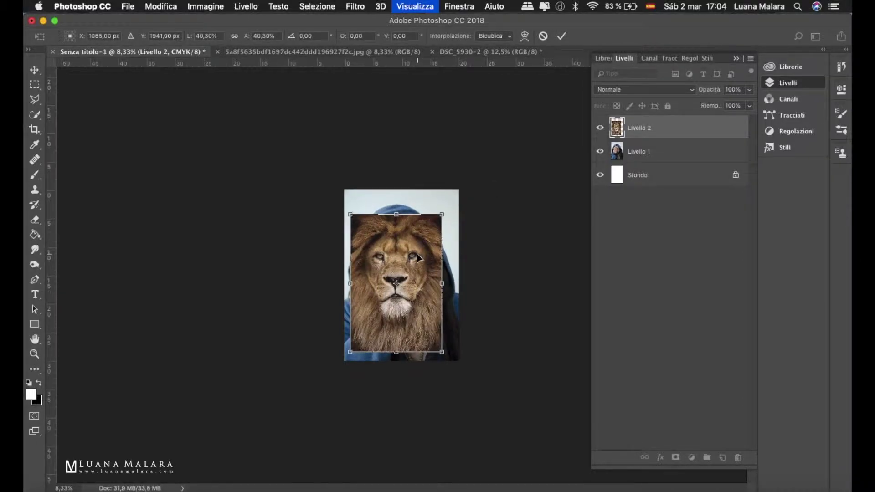
pyautogui.press('super+plus')
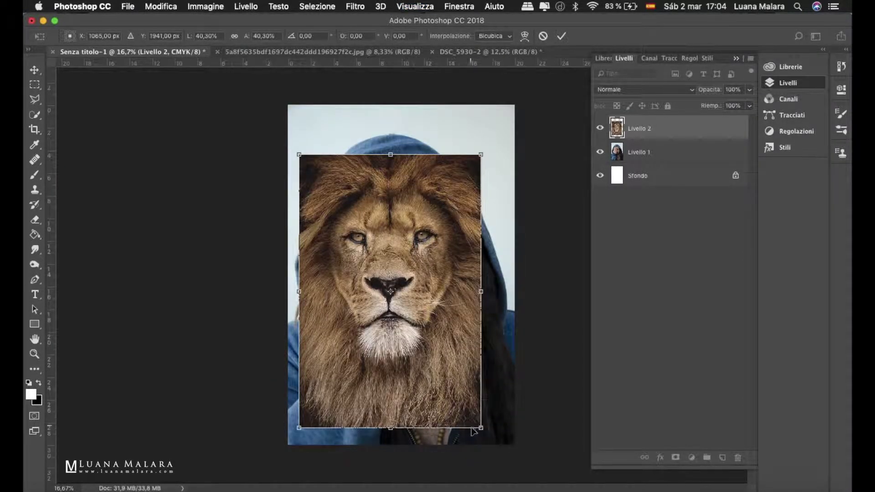
pyautogui.moveTo(481, 427); pyautogui.dragTo(455, 390)
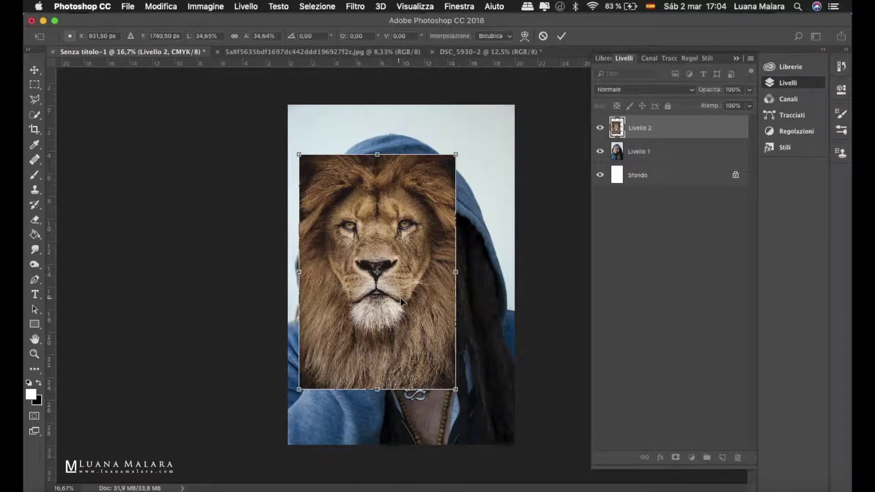
pyautogui.moveTo(456, 389); pyautogui.dragTo(468, 407)
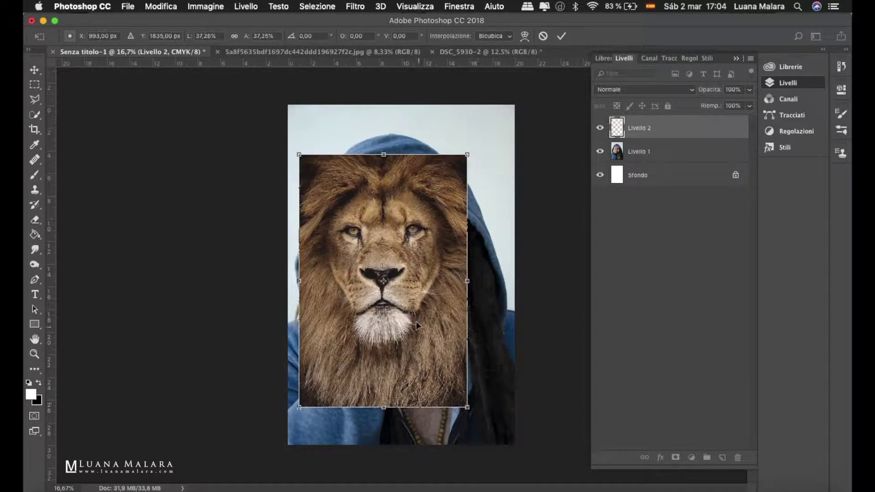
pyautogui.moveTo(414, 320); pyautogui.dragTo(430, 314)
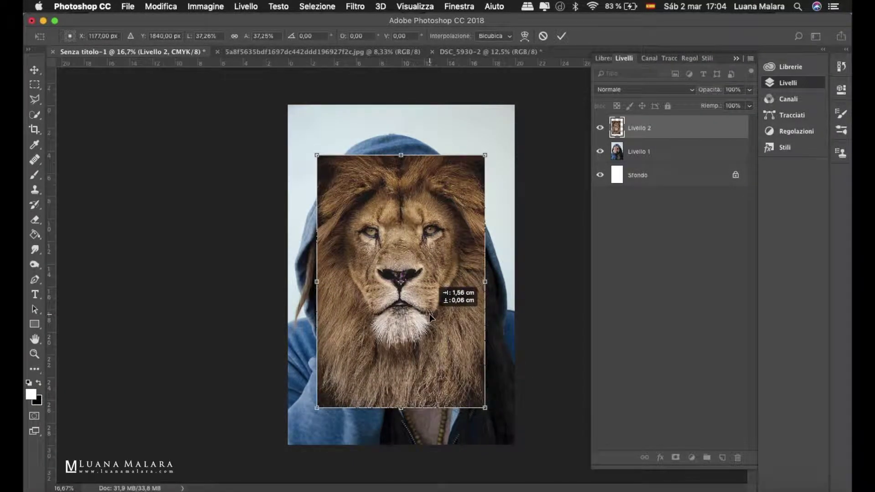
pyautogui.click(637, 90)
# Set the lion layer to Darken (Scurisci) blend mode and move it up over the face.
pyautogui.click(631, 111)
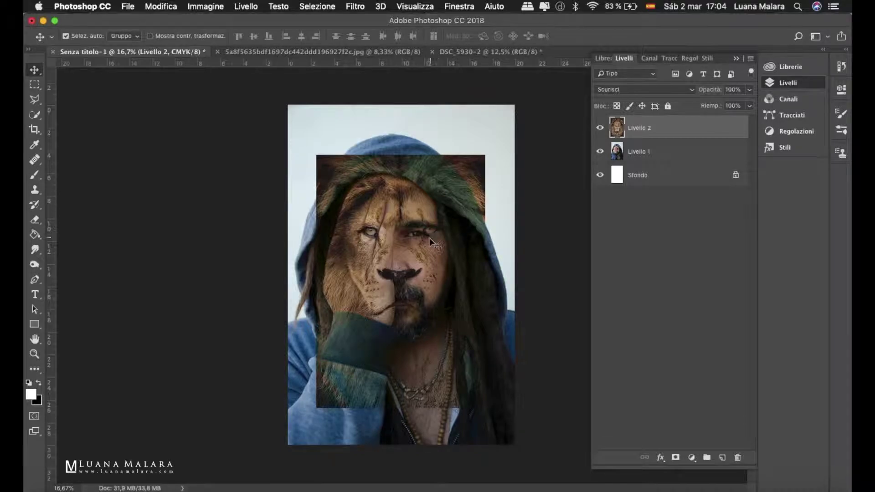
pyautogui.hotkey('ctrl', '+')
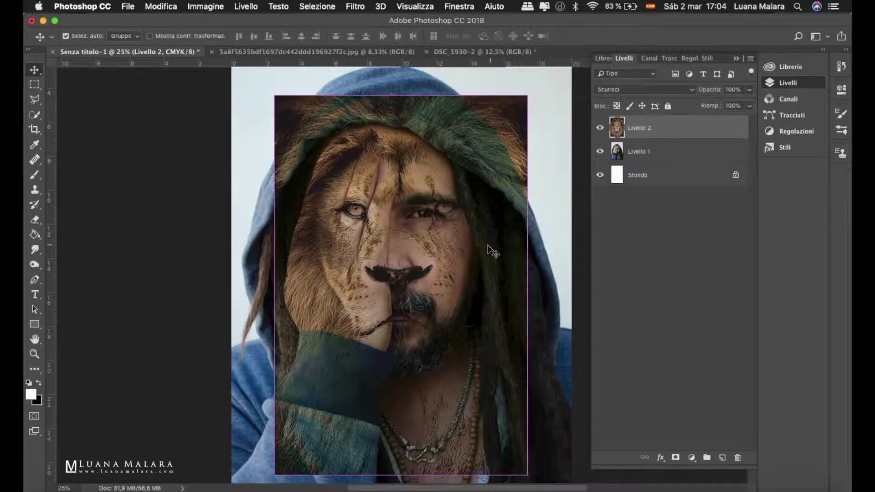
pyautogui.hotkey('ctrl', 't')
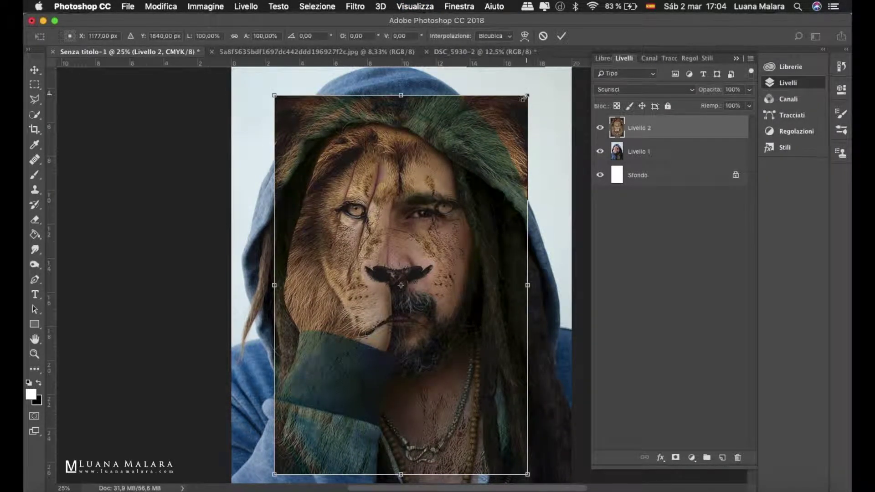
pyautogui.moveTo(526, 96); pyautogui.dragTo(519, 110)
pyautogui.moveTo(429, 248); pyautogui.dragTo(430, 221)
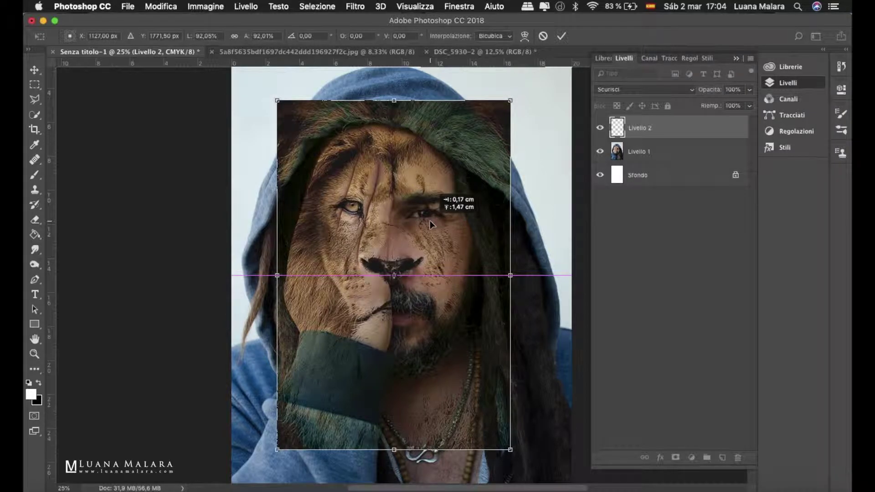
# Resize the lion to about 85% × 88% to align its features, then add a layer mask.
pyautogui.moveTo(421, 242); pyautogui.dragTo(419, 241)
pyautogui.moveTo(506, 101); pyautogui.dragTo(497, 114)
pyautogui.moveTo(424, 247); pyautogui.dragTo(433, 250)
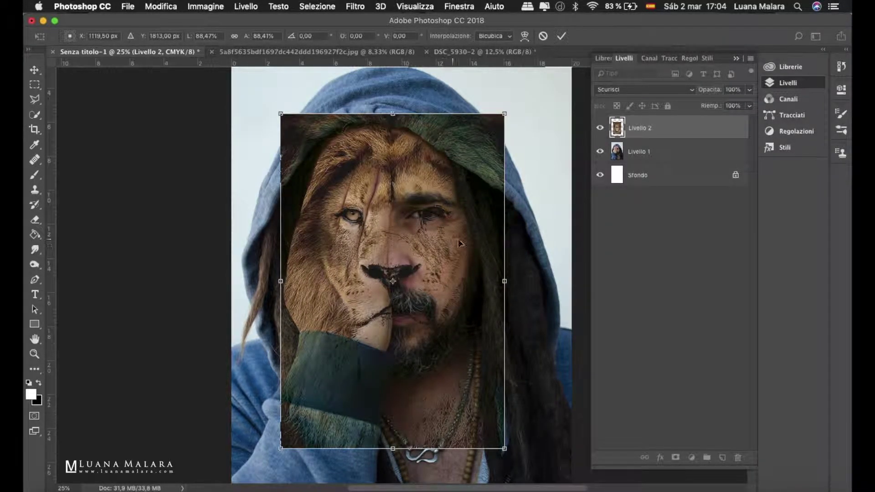
pyautogui.moveTo(504, 281); pyautogui.dragTo(496, 278)
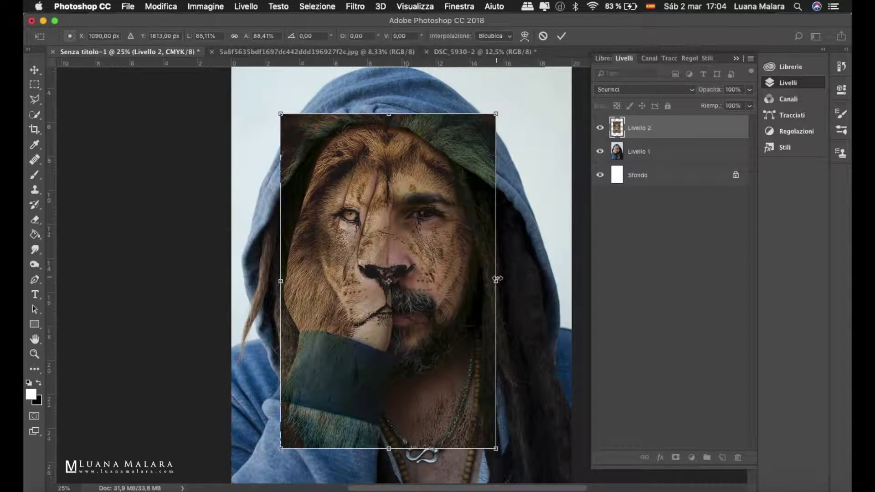
pyautogui.press('Return')
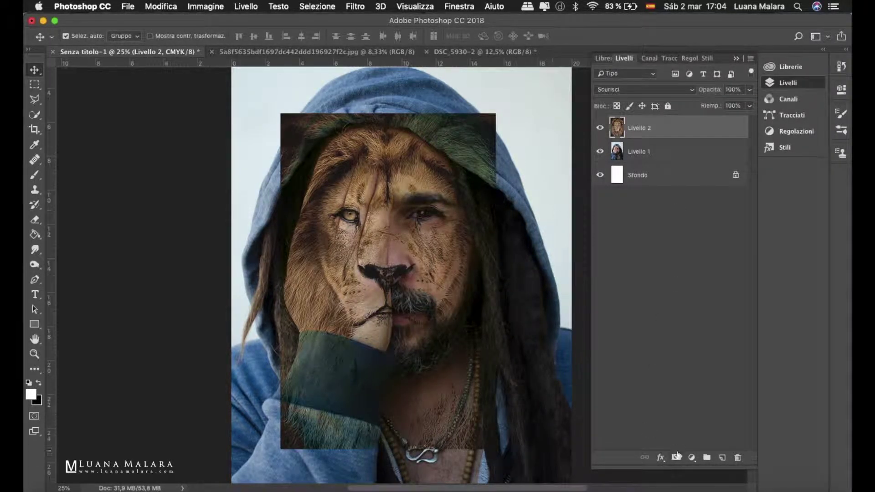
pyautogui.click(676, 455)
# Mask out the lion with black over the hood, sleeve, necklace and hairline.
pyautogui.press('b')
pyautogui.press('x')
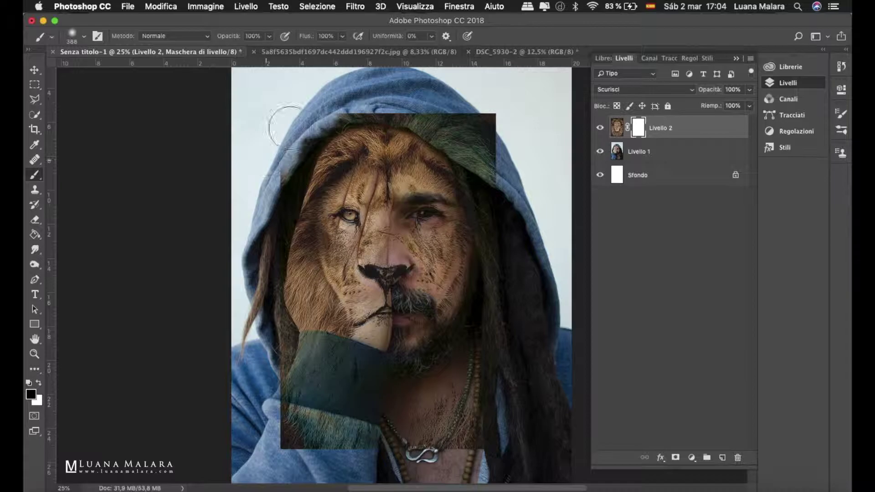
pyautogui.moveTo(269, 150); pyautogui.dragTo(273, 328)
pyautogui.moveTo(264, 360)
pyautogui.mouseDown()
pyautogui.moveTo(239, 442)
pyautogui.moveTo(296, 428)
pyautogui.moveTo(360, 456)
pyautogui.moveTo(456, 401)
pyautogui.mouseUp()
pyautogui.moveTo(485, 187)
pyautogui.mouseDown()
pyautogui.moveTo(485, 141)
pyautogui.moveTo(424, 118)
pyautogui.moveTo(445, 143)
pyautogui.moveTo(423, 201)
pyautogui.moveTo(456, 255)
pyautogui.moveTo(419, 314)
pyautogui.mouseUp()
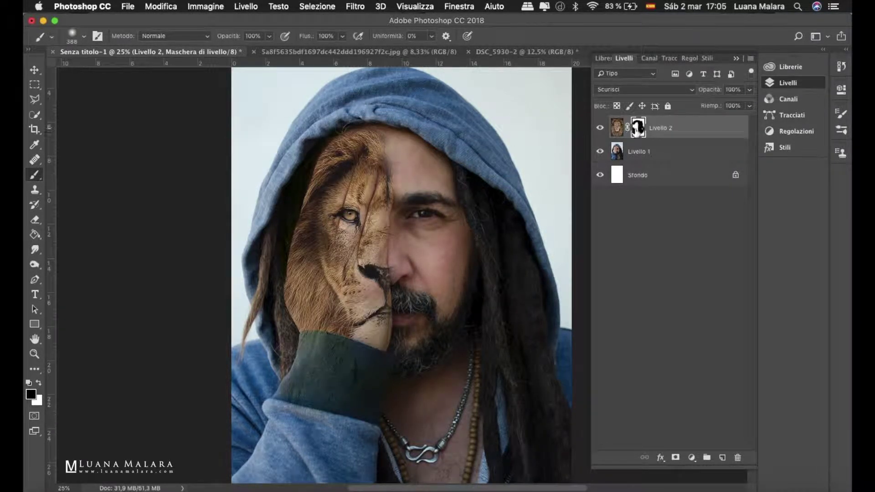
pyautogui.moveTo(387, 137); pyautogui.dragTo(369, 178)
# Paint lion fur back onto the man's right cheek with white.
pyautogui.press('x')
pyautogui.moveTo(448, 237); pyautogui.dragTo(454, 310)
pyautogui.moveTo(476, 254); pyautogui.dragTo(404, 283)
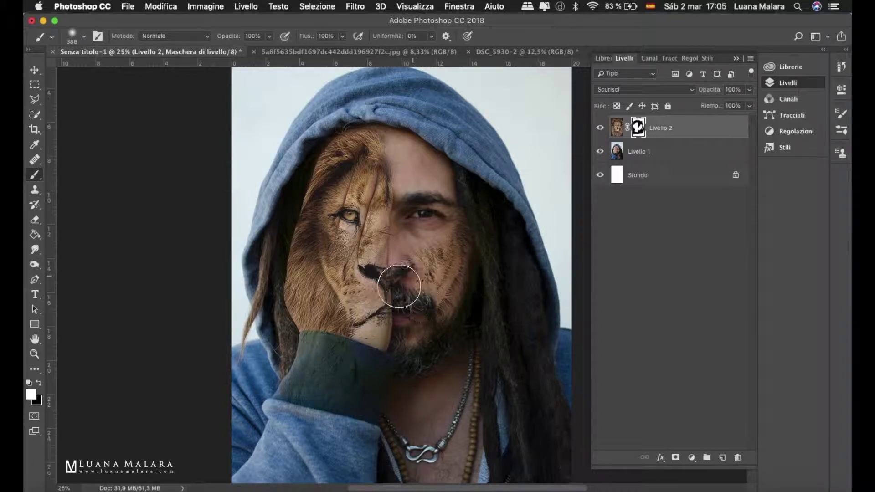
# Mask out the dark lion nose from the man's nostril with black.
pyautogui.press('x')
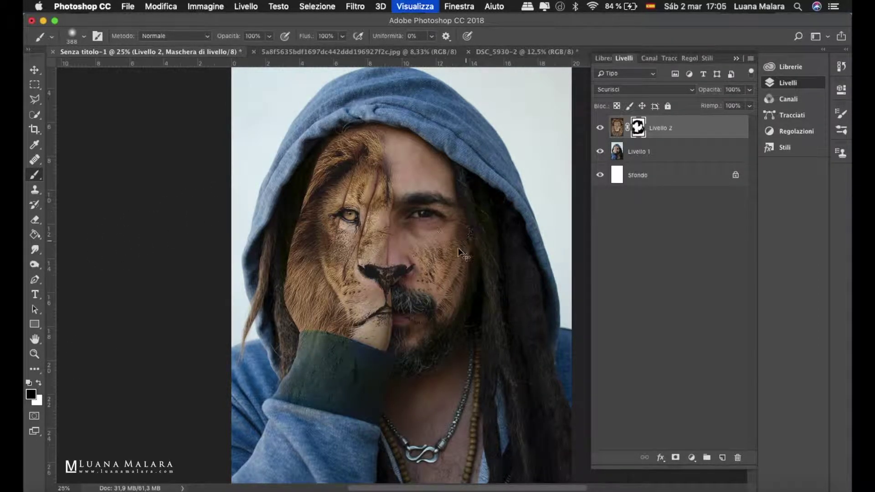
pyautogui.hotkey('ctrl', '+')
pyautogui.rightClick(448, 263)
pyautogui.press('Return')
pyautogui.moveTo(381, 280); pyautogui.dragTo(397, 272)
# Reveal forehead skin by masking lion fur, restoring a small fur patch with white.
pyautogui.scroll(-2, 402, 282)
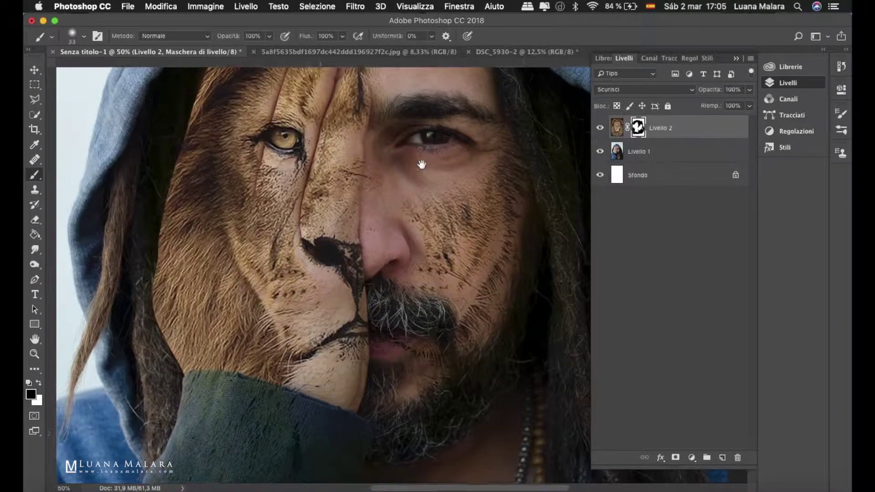
pyautogui.scroll(5, 432, 354)
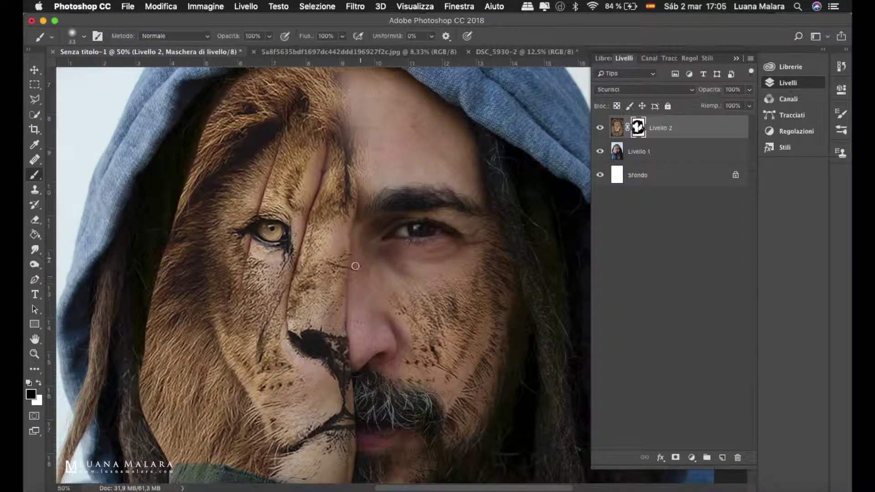
pyautogui.scroll(5, 363, 315)
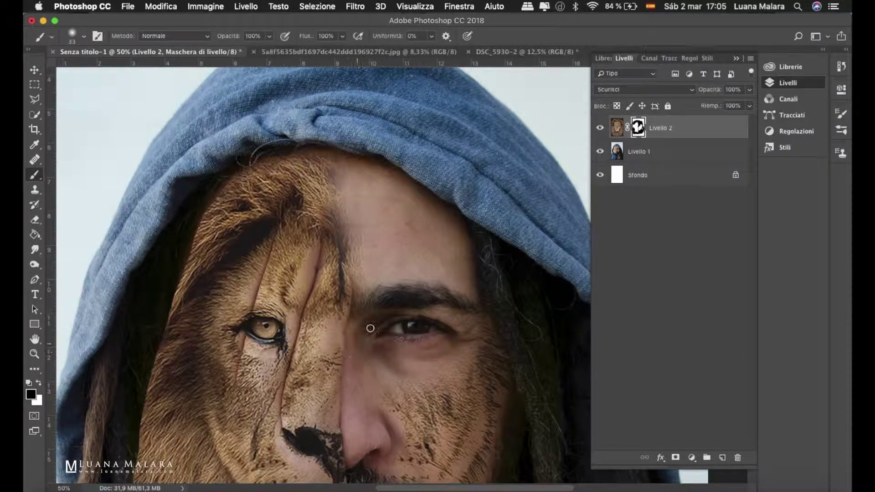
pyautogui.press('super+plus')
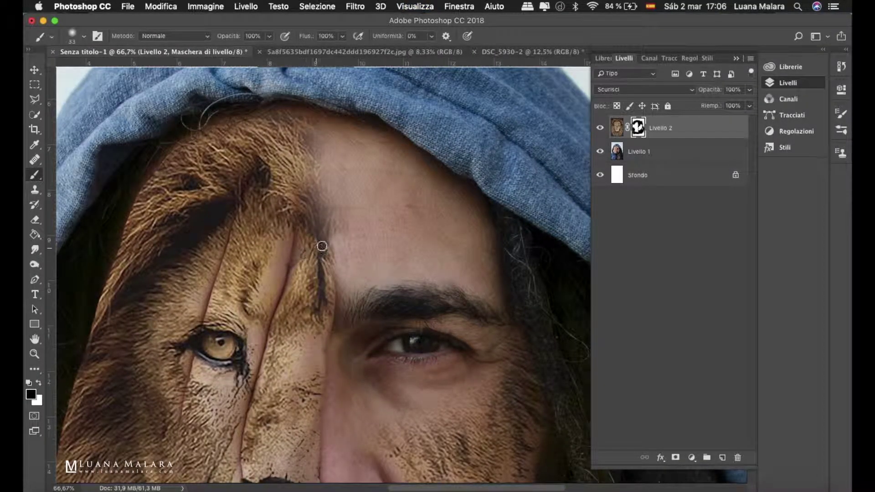
pyautogui.moveTo(270, 182); pyautogui.dragTo(338, 197)
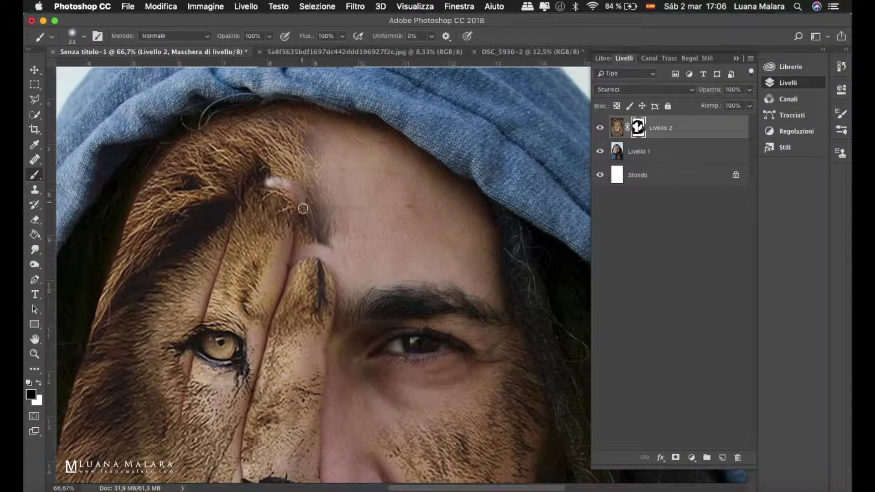
pyautogui.press('x')
pyautogui.moveTo(281, 183); pyautogui.dragTo(262, 186)
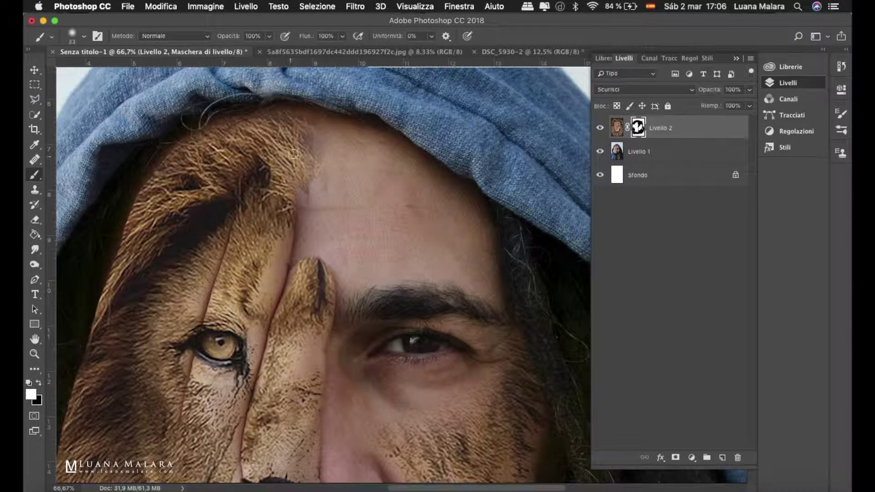
# Drop the lion layer to 60% opacity and mask fur around the finger with a 54 brush.
pyautogui.hscroll(-5, 449, 121)
pyautogui.doubleClick(732, 89)
pyautogui.write('60')
pyautogui.press('Return')
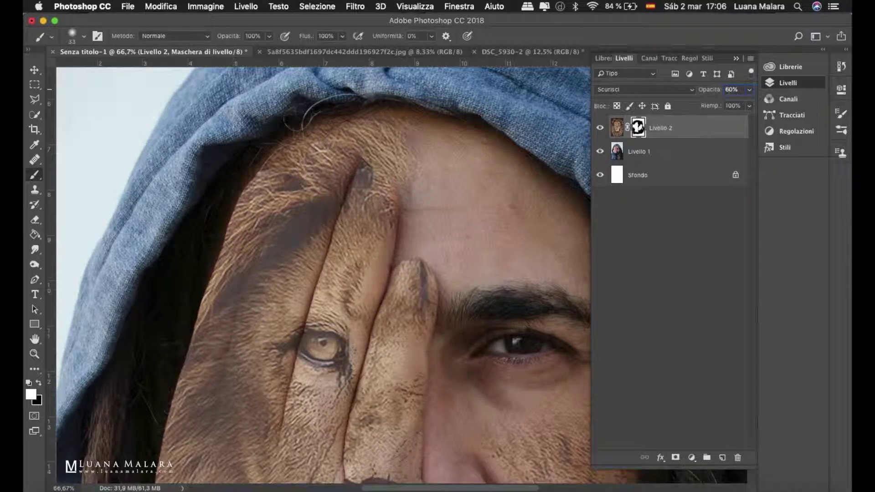
pyautogui.moveTo(362, 123)
pyautogui.mouseDown()
pyautogui.moveTo(333, 135)
pyautogui.moveTo(363, 159)
pyautogui.moveTo(401, 130)
pyautogui.moveTo(378, 137)
pyautogui.mouseUp()
pyautogui.rightClick(393, 111)
pyautogui.moveTo(309, 136); pyautogui.dragTo(295, 151)
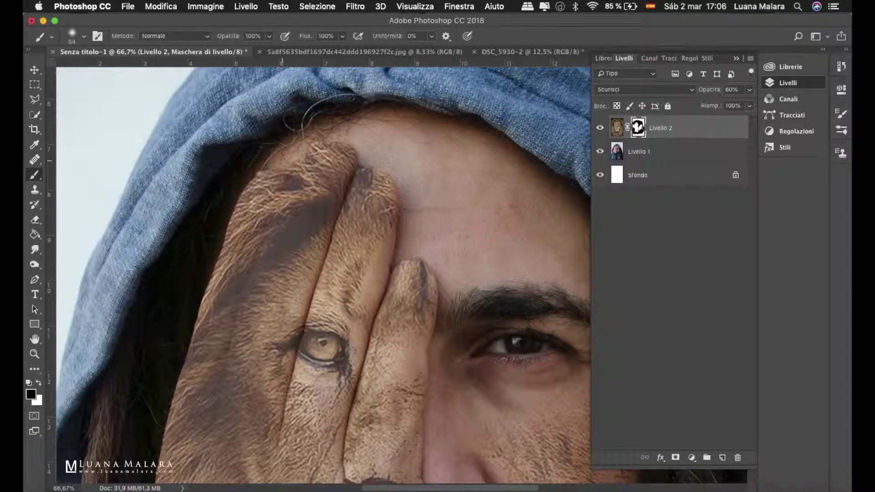
# Change the mask brush to 30, then 100 px, while panning around the face.
pyautogui.rightClick(321, 155)
pyautogui.write('30')
pyautogui.press('Return')
pyautogui.hscroll(-3, 319, 274)
pyautogui.scroll(-2, 319, 273)
pyautogui.rightClick(298, 177)
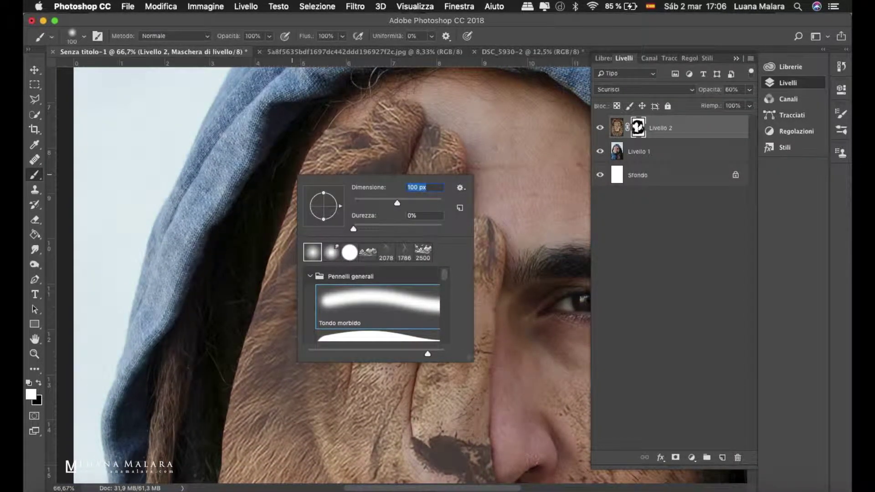
pyautogui.press('Return')
pyautogui.scroll(-5, 319, 274)
pyautogui.hscroll(-1, 318, 274)
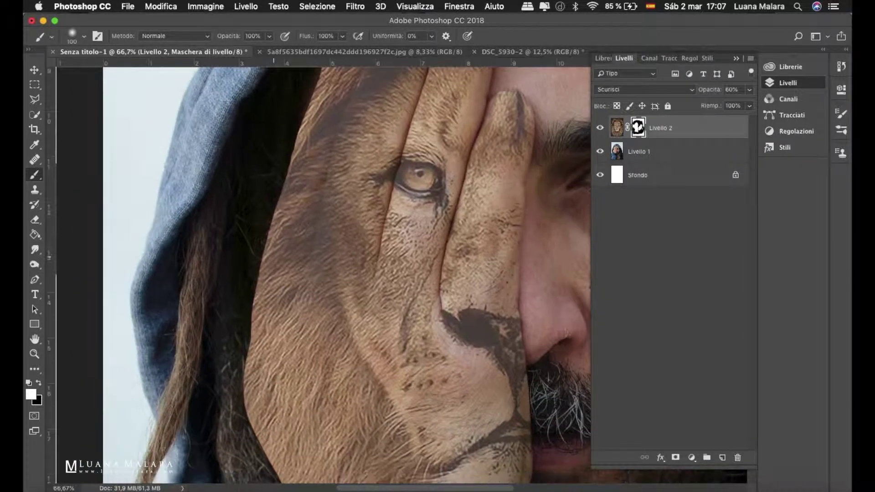
pyautogui.scroll(-2, 403, 276)
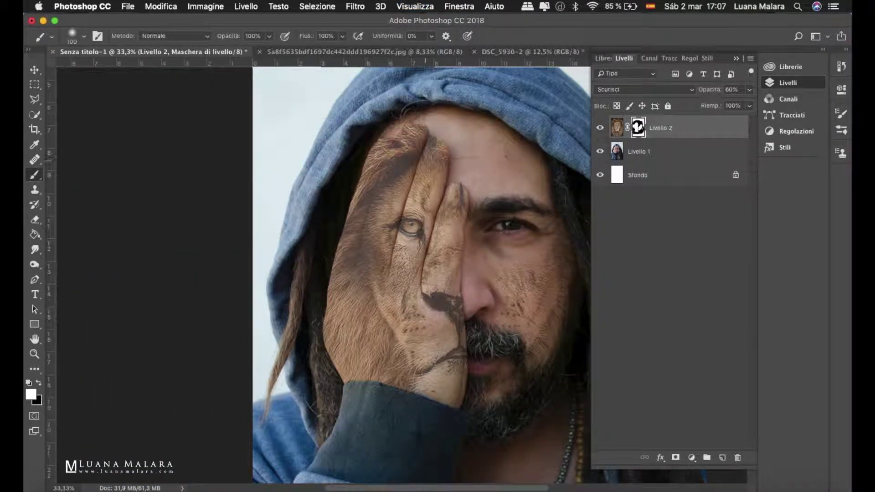
# Restore the lion layer to 100% opacity and set a 175 px brush, zooming in on the face.
pyautogui.write('100')
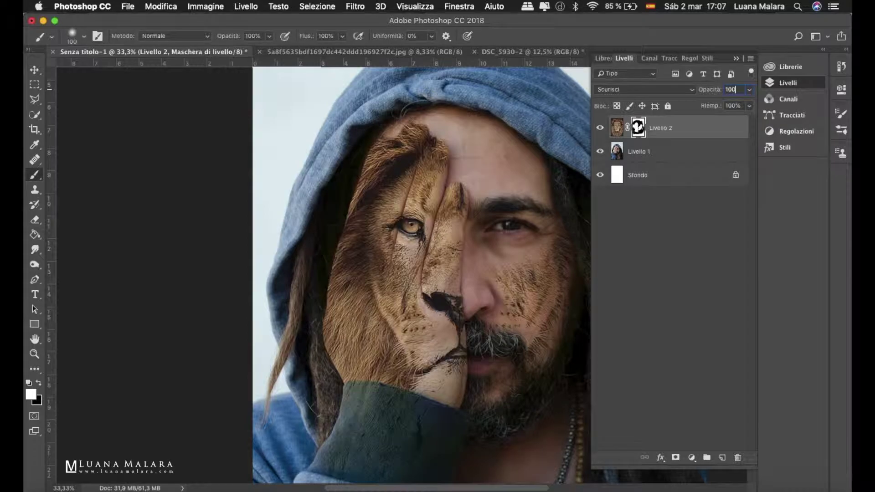
pyautogui.press('Return')
pyautogui.rightClick(348, 164)
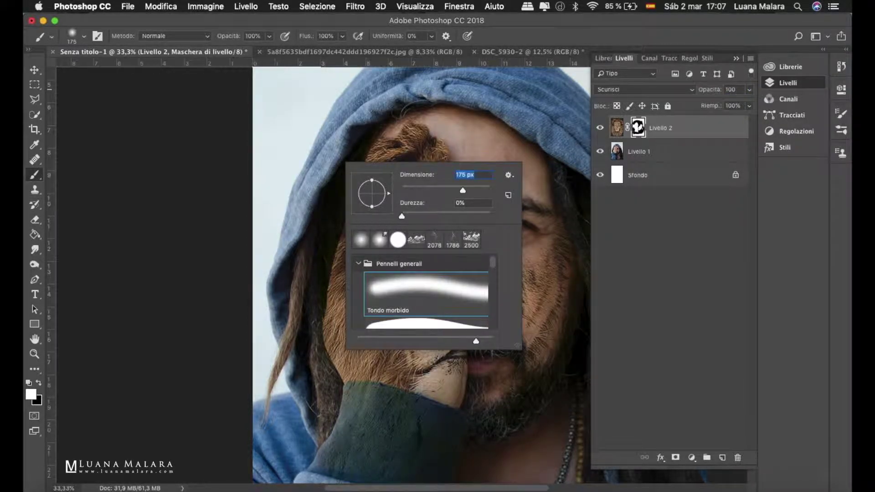
pyautogui.press('Escape')
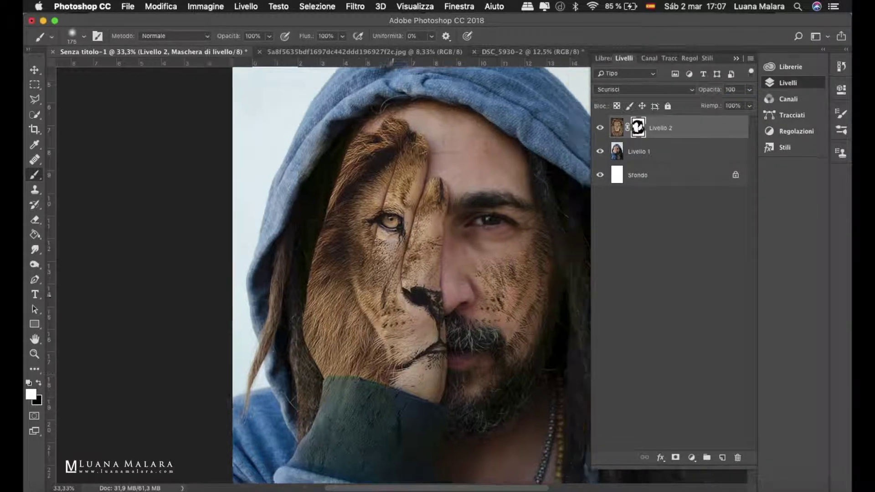
pyautogui.hscroll(10, 422, 274)
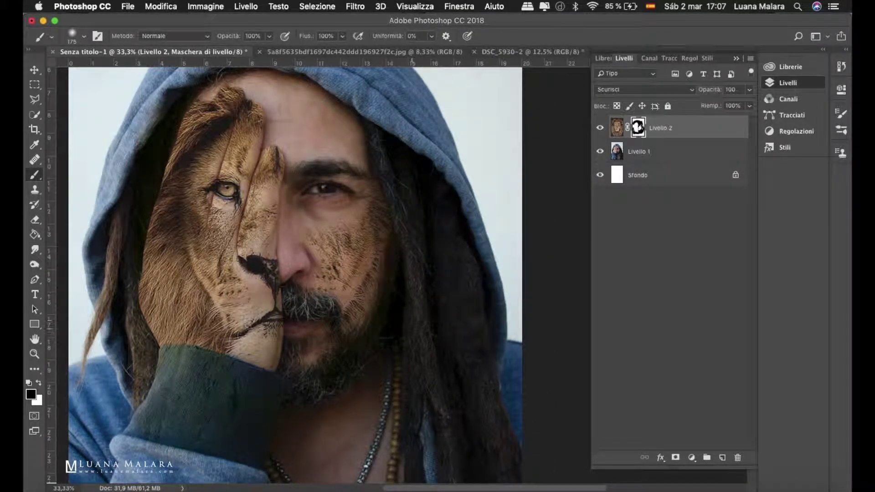
pyautogui.scroll(3, 292, 273)
pyautogui.hscroll(2, 291, 273)
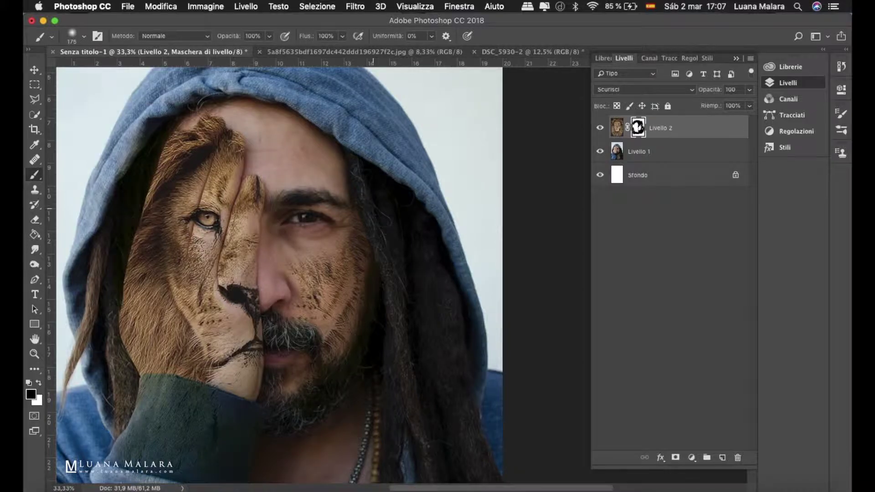
pyautogui.press('super+plus')
pyautogui.press('super+plus')
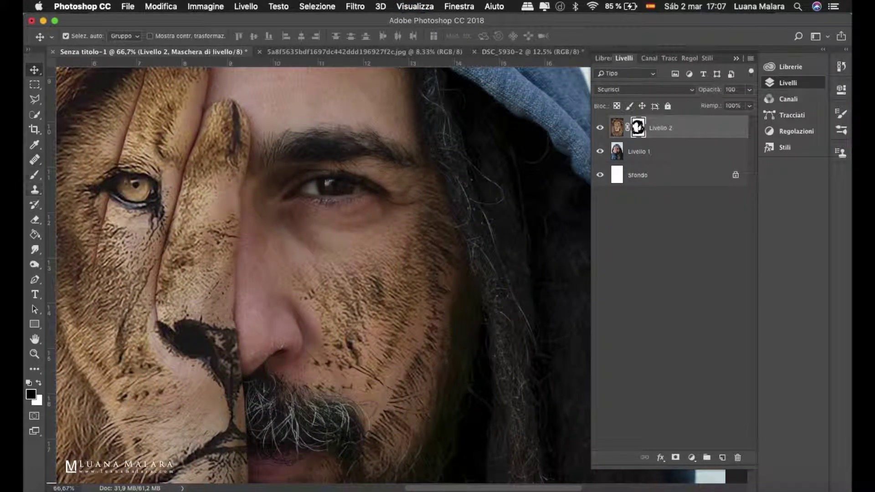
# Try the healing brush on the face, then make Livello 1 active and swap colours.
pyautogui.press('j')
pyautogui.press('super+plus')
pyautogui.press('super+plus')
pyautogui.rightClick(192, 212)
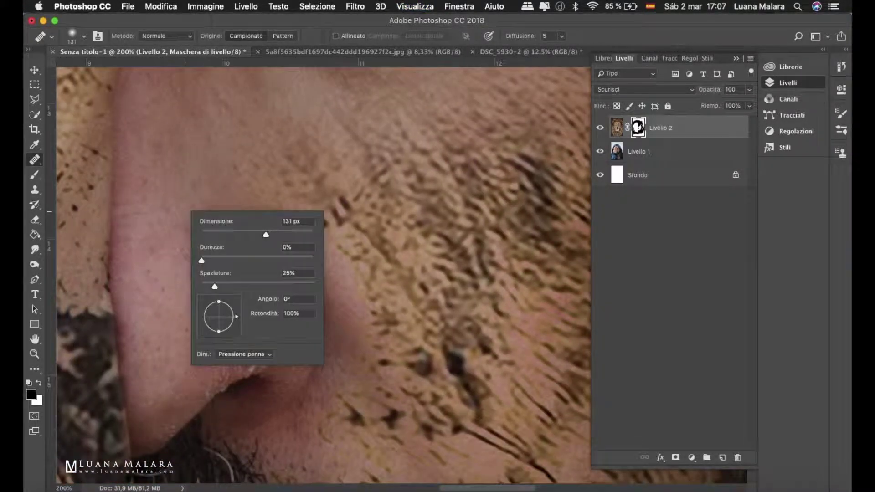
pyautogui.press('Escape')
pyautogui.press('super+minus')
pyautogui.press('super+minus')
pyautogui.hotkey('alt', '[')
pyautogui.press('x')
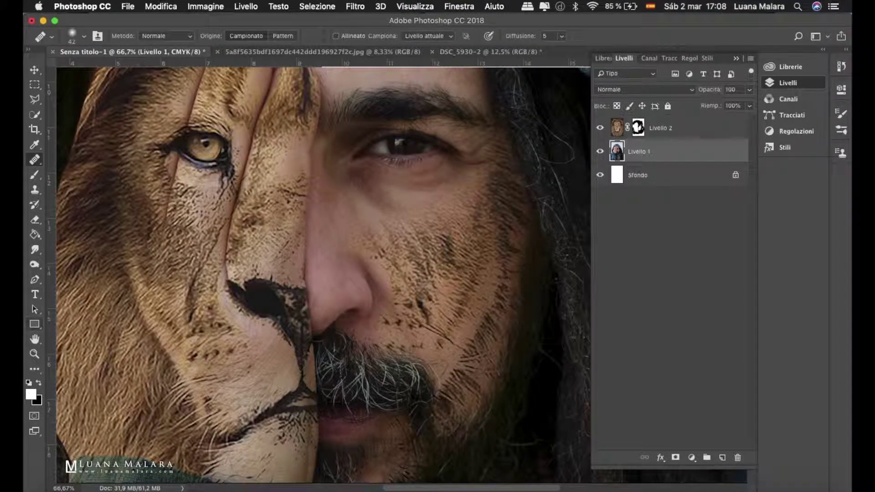
# Set up a 149 px Dodge brush on midtones at 17% exposure and select Livello 2.
pyautogui.click(35, 264)
pyautogui.click(69, 262)
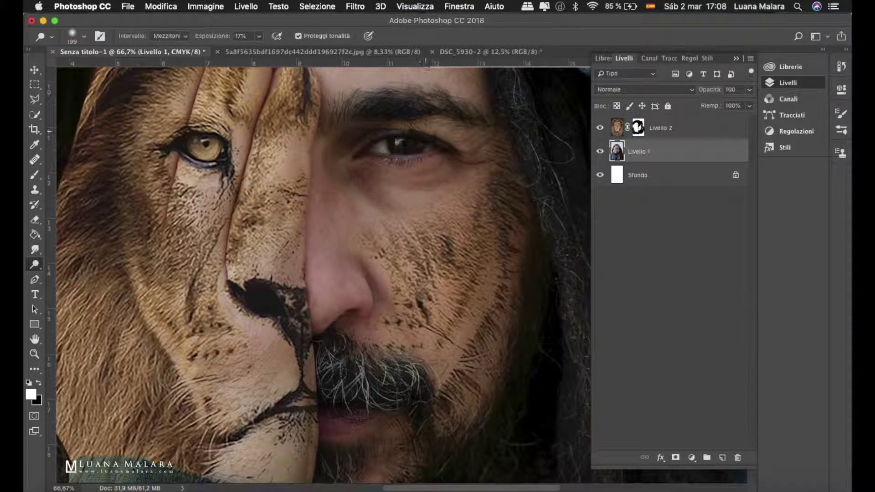
pyautogui.rightClick(422, 167)
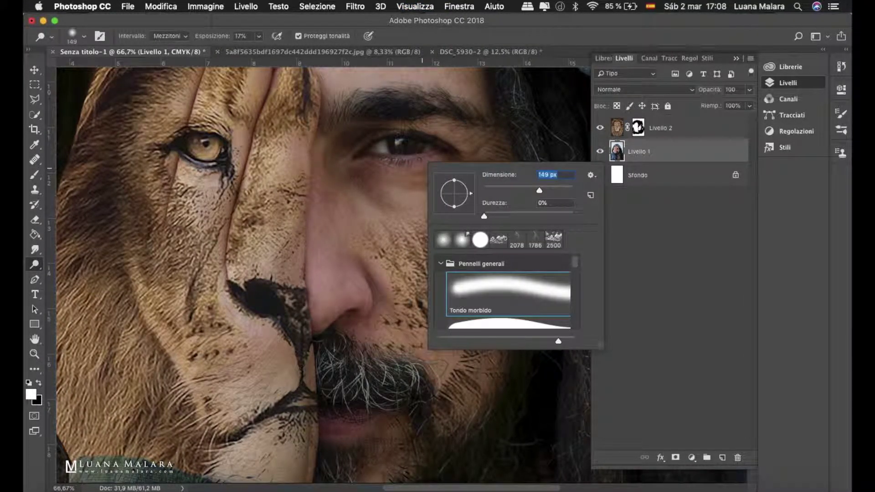
pyautogui.press('Return')
pyautogui.click(665, 128)
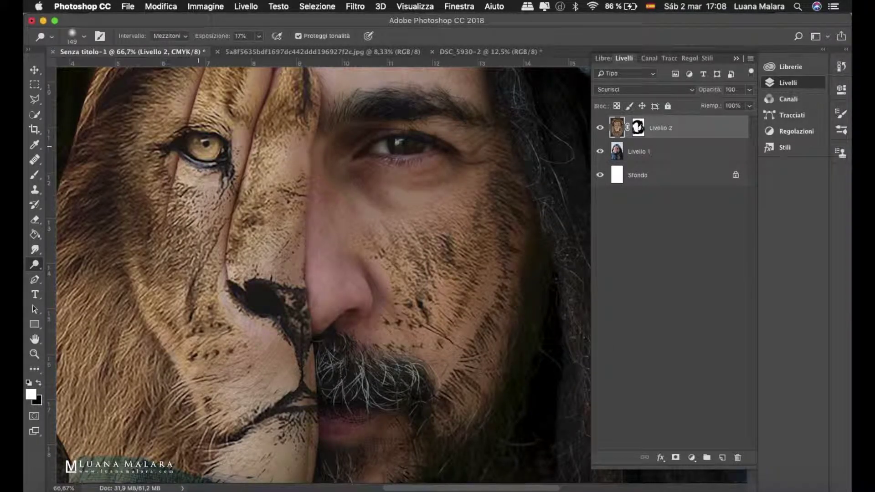
pyautogui.hotkey('ctrl', '-')
pyautogui.hotkey('ctrl', '-')
pyautogui.hotkey('ctrl', '-')
pyautogui.hotkey('ctrl', '-')
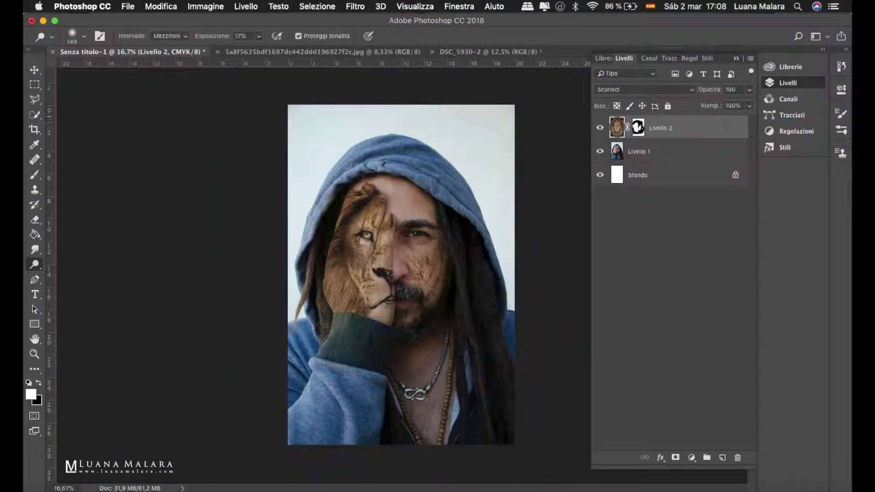
pyautogui.press('Return')
# Add a Brightness/Contrast adjustment layer with brightness -10 and contrast 18.
pyautogui.press('b')
pyautogui.click(637, 128)
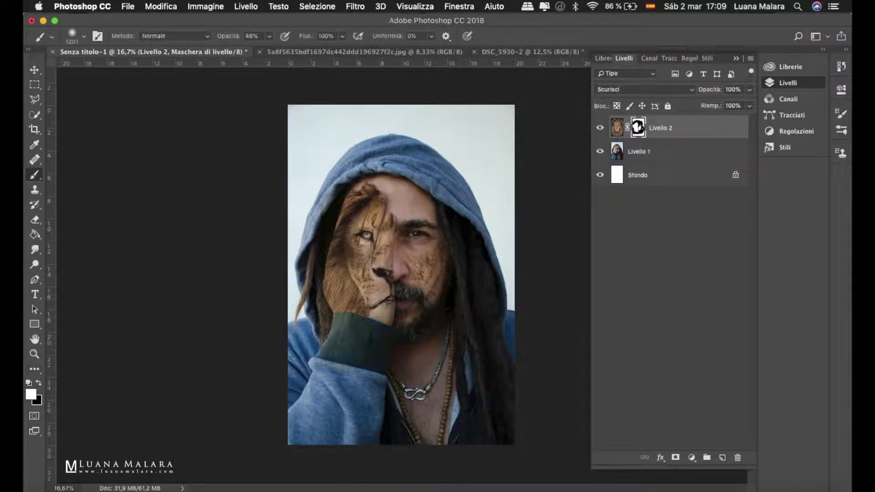
pyautogui.press('v')
pyautogui.click(692, 457)
pyautogui.click(722, 293)
pyautogui.moveTo(743, 144)
pyautogui.mouseDown()
pyautogui.moveTo(731, 144)
pyautogui.moveTo(770, 168)
pyautogui.mouseUp()
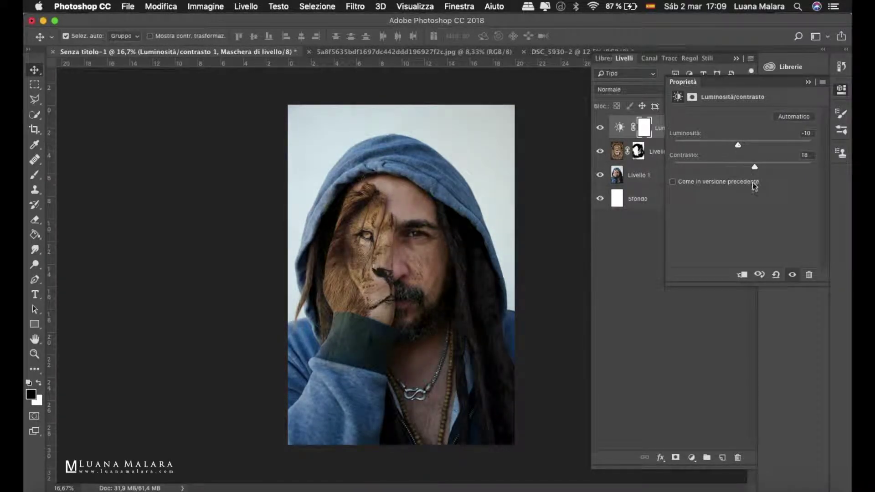
# Add a warming Photo Filter (85) at 23% density and a gentle Curves adjustment.
pyautogui.click(691, 457)
pyautogui.click(726, 369)
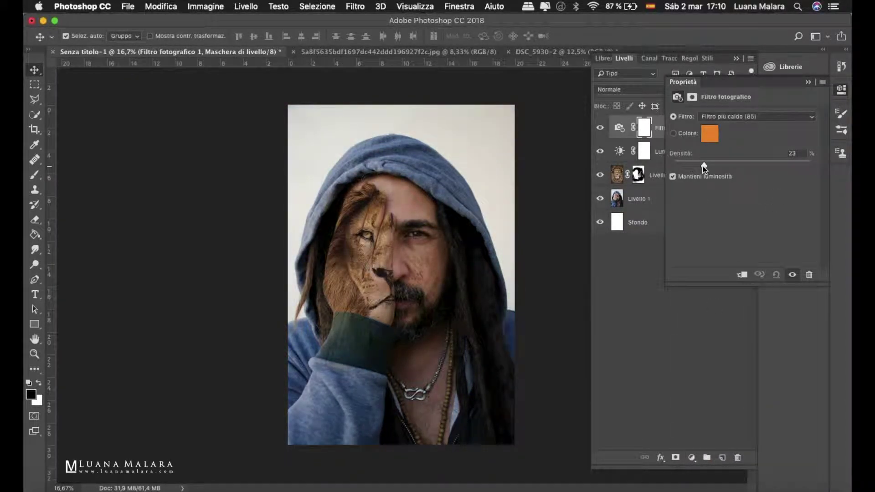
pyautogui.click(692, 458)
pyautogui.click(708, 316)
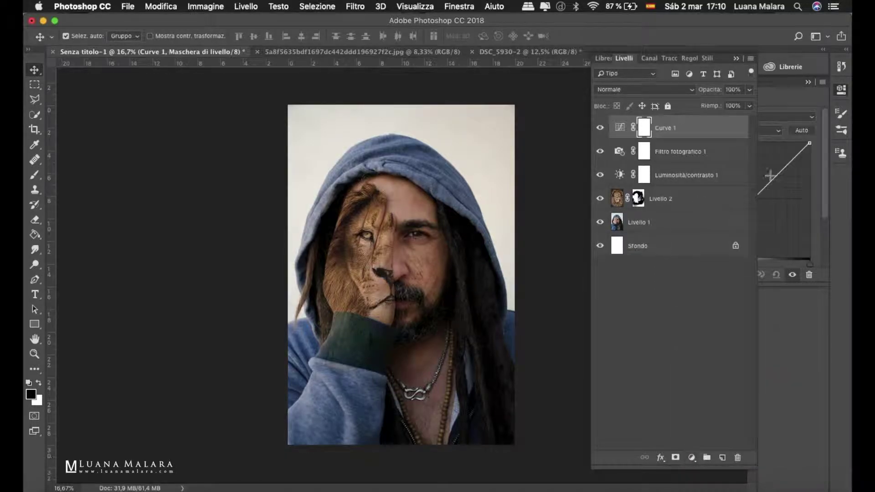
pyautogui.moveTo(696, 264); pyautogui.dragTo(703, 264)
pyautogui.moveTo(810, 144); pyautogui.dragTo(810, 146)
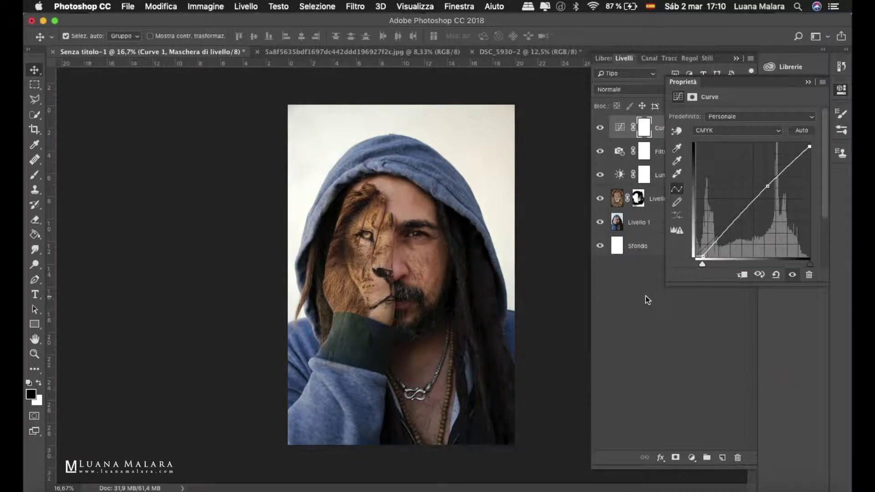
pyautogui.click(809, 83)
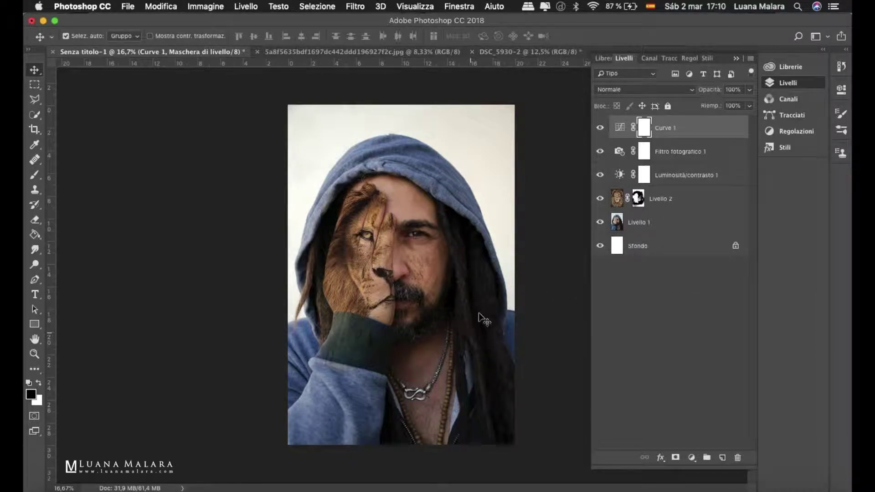
# Duplicate Livello 2 as Livello 2 copia, swap its mask for a fresh one, and set it to Normale.
pyautogui.click(617, 199)
pyautogui.rightClick(615, 205)
pyautogui.click(576, 68)
pyautogui.click(552, 201)
pyautogui.rightClick(638, 198)
pyautogui.click(660, 217)
pyautogui.click(644, 90)
pyautogui.click(608, 81)
pyautogui.press('super+plus')
pyautogui.press('super+plus')
pyautogui.click(675, 458)
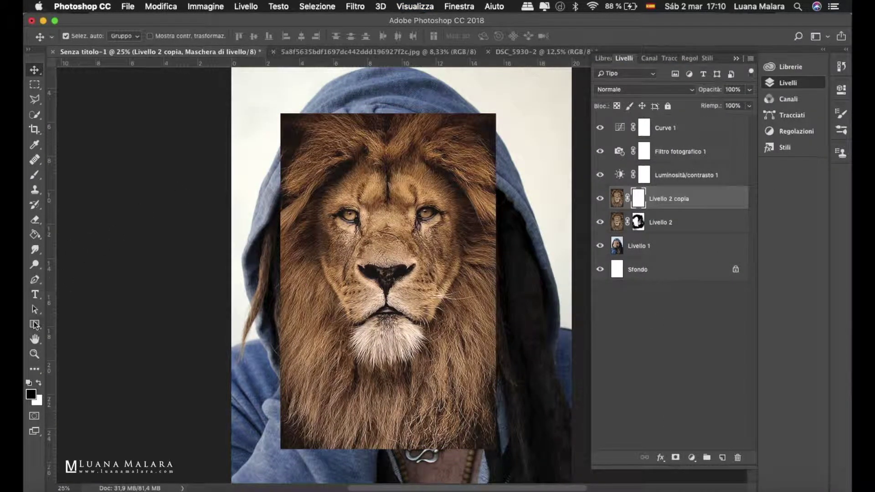
# Mask the copy off the man's right half and hoodie, restoring fur over the sleeve with an 85 px brush.
pyautogui.press('x')
pyautogui.press('b')
pyautogui.rightClick(490, 146)
pyautogui.press('Return')
pyautogui.moveTo(437, 137)
pyautogui.mouseDown()
pyautogui.moveTo(498, 361)
pyautogui.moveTo(267, 378)
pyautogui.moveTo(410, 437)
pyautogui.mouseUp()
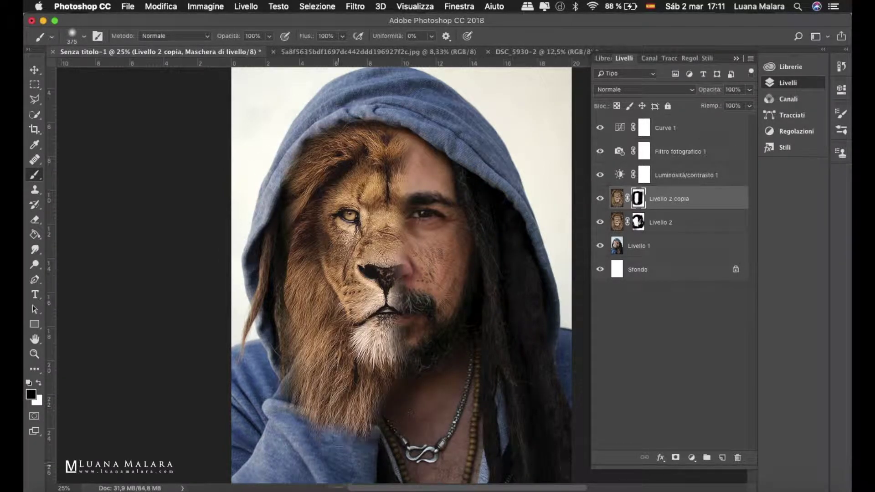
pyautogui.moveTo(675, 199); pyautogui.dragTo(674, 233)
pyautogui.press('super+plus')
pyautogui.rightClick(274, 283)
pyautogui.write('85')
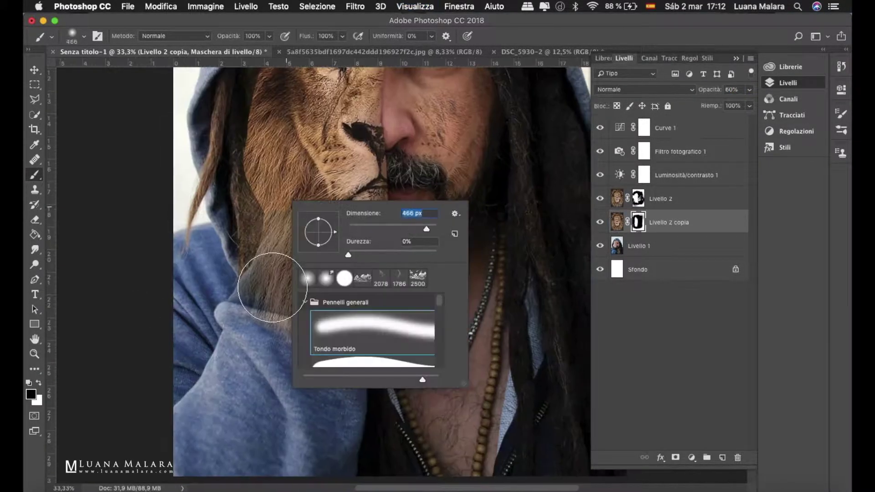
pyautogui.press('Return')
pyautogui.press('x')
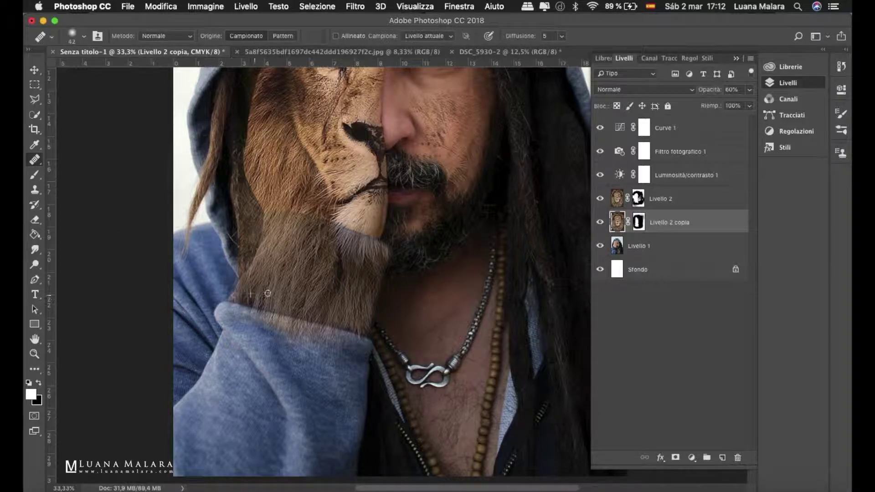
pyautogui.moveTo(246, 300); pyautogui.dragTo(254, 321)
# Switch between Livello 2 and Livello 2 copia to check how the two lion layers stack.
pyautogui.hotkey('alt', ']')
pyautogui.press('x')
pyautogui.hotkey('alt', '[')
pyautogui.scroll(5, 263, 104)
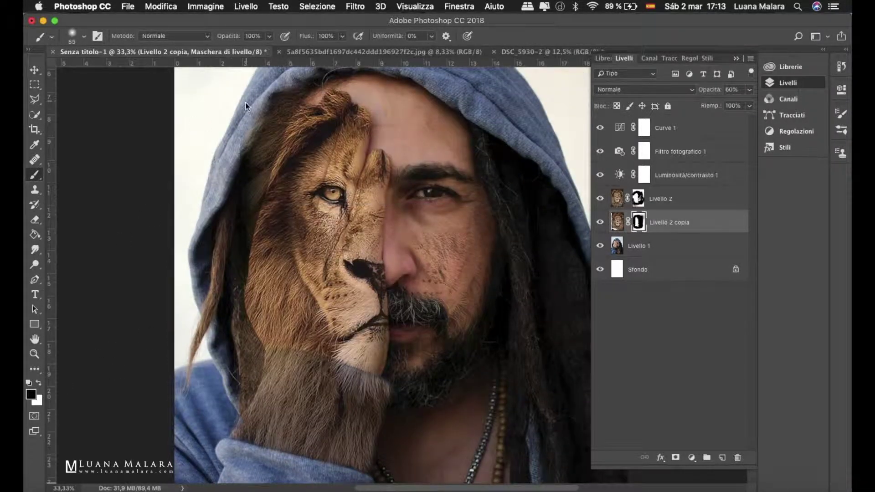
pyautogui.hotkey('alt', ']')
pyautogui.hotkey('alt', '[')
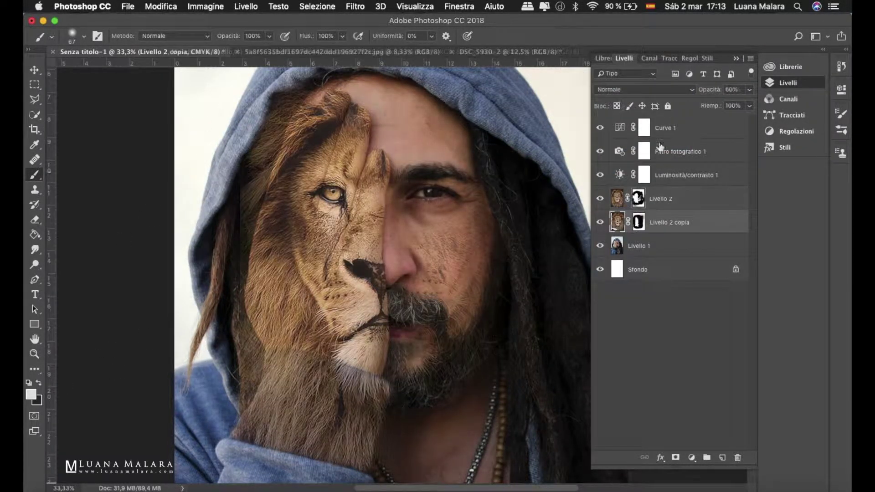
# Set Livello 2 copia to Luce soffusa and warp it slightly up and left.
pyautogui.click(643, 89)
pyautogui.click(632, 221)
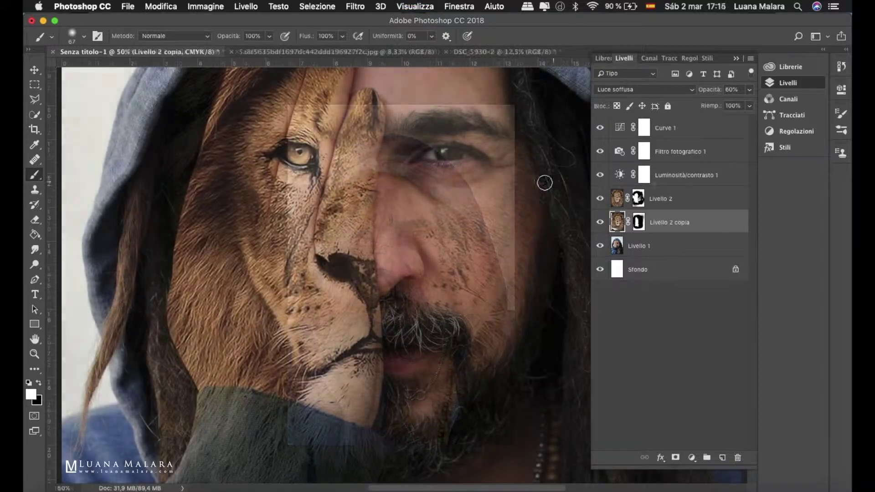
pyautogui.click(600, 198)
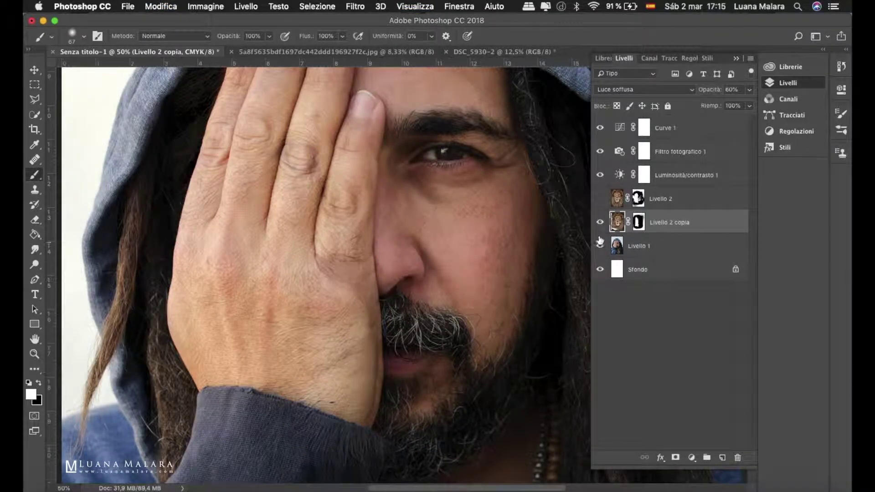
pyautogui.hotkey('ctrl', 't')
pyautogui.rightClick(363, 298)
pyautogui.click(395, 337)
pyautogui.moveTo(383, 309); pyautogui.dragTo(381, 307)
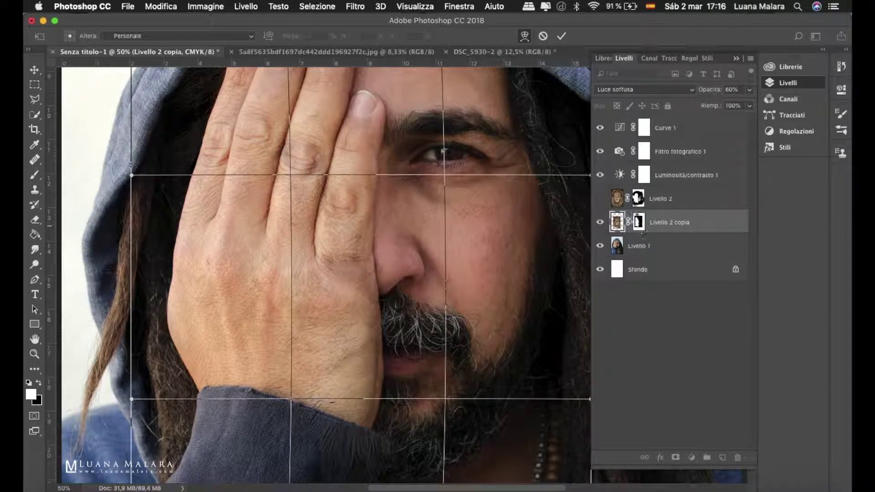
pyautogui.press('Return')
# Show Livello 2 again and warp the lion half to fit the man's face.
pyautogui.click(599, 199)
pyautogui.hotkey('ctrl', 't')
pyautogui.rightClick(360, 288)
pyautogui.click(408, 362)
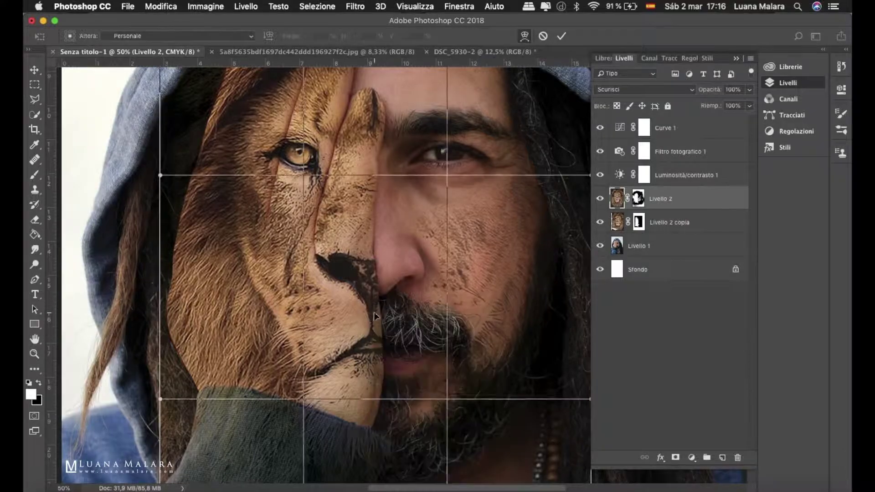
pyautogui.moveTo(373, 316); pyautogui.dragTo(384, 306)
pyautogui.press('Return')
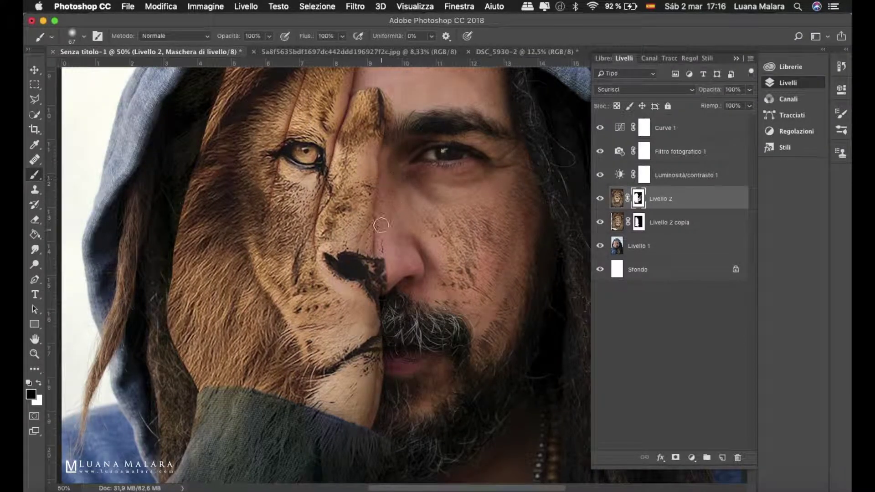
# Retouch blemishes on the lion's cheek with an enlarged brush.
pyautogui.scroll(5, 408, 197)
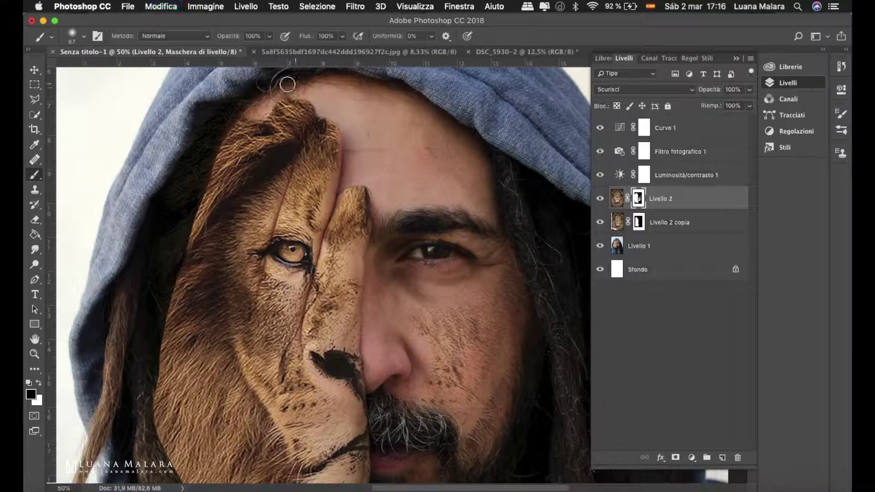
pyautogui.hotkey('ctrl', '-')
pyautogui.hotkey('alt', '[')
pyautogui.press('x')
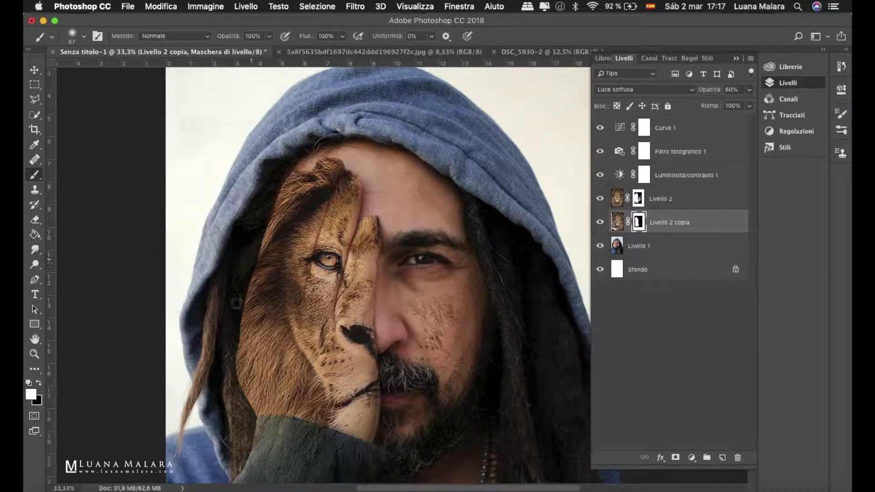
pyautogui.press('x')
pyautogui.press(']')
pyautogui.press(']')
pyautogui.press(']')
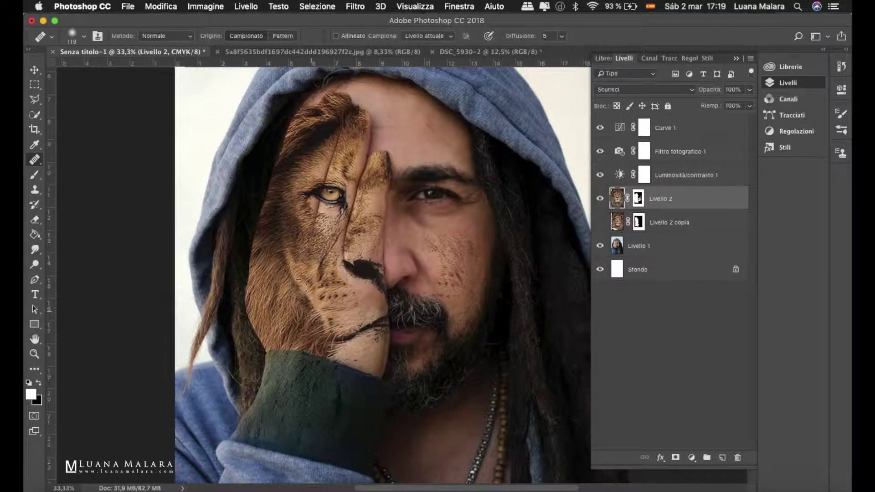
pyautogui.moveTo(299, 287); pyautogui.dragTo(305, 299)
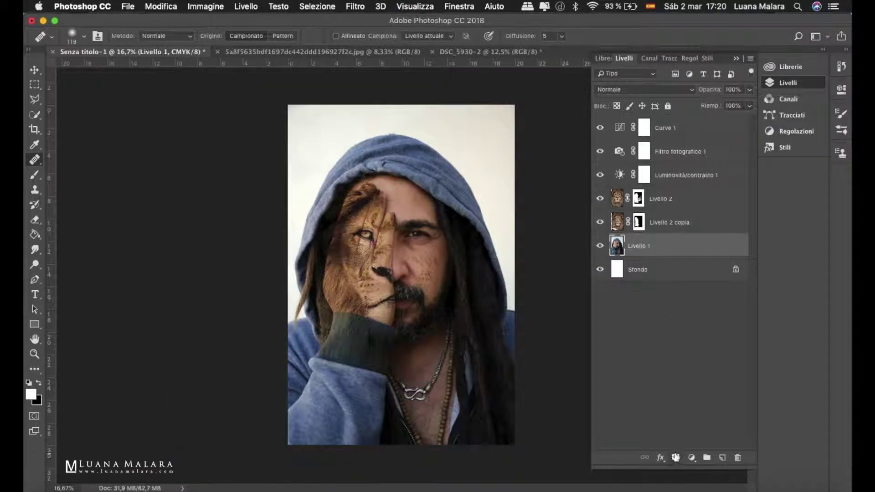
# Quick-select the hooded man, add a new layer above Livello 1, and reset colours to black and white.
pyautogui.press('w')
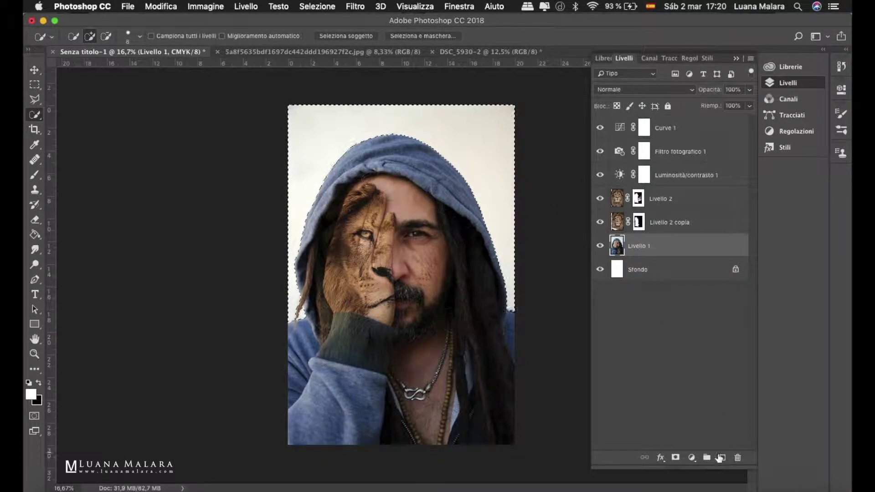
pyautogui.click(722, 457)
pyautogui.press('d')
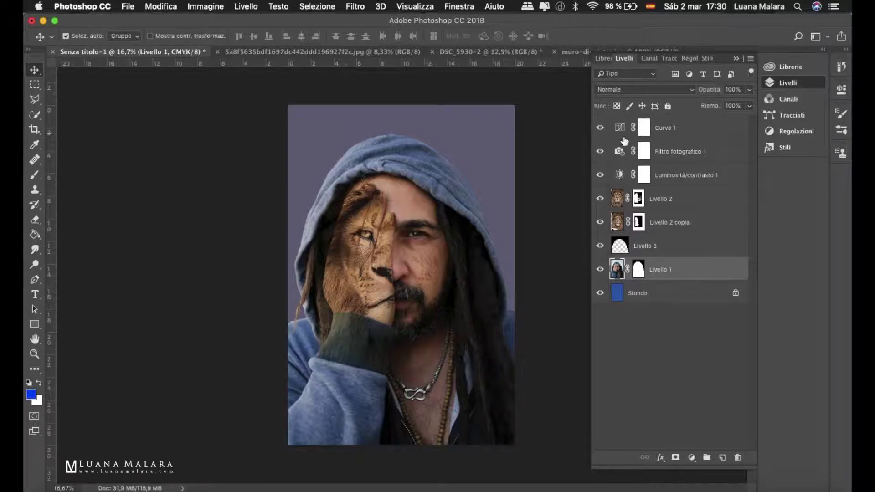
pyautogui.click(618, 175)
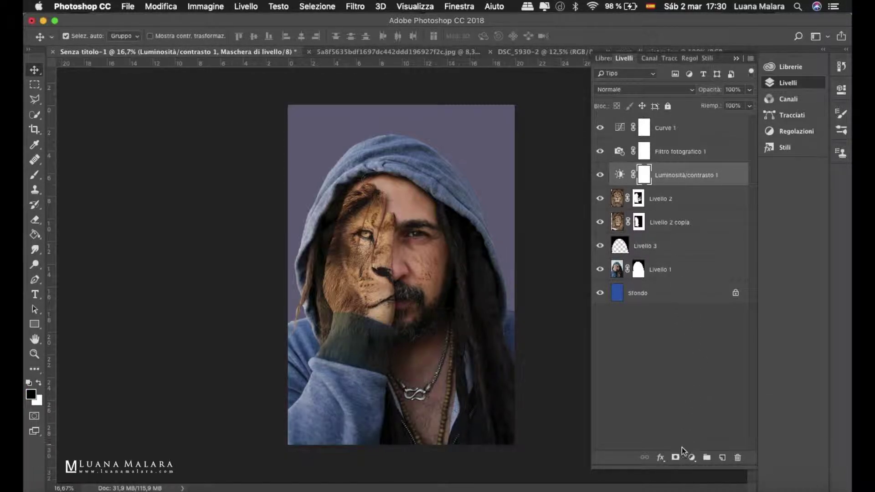
pyautogui.click(691, 457)
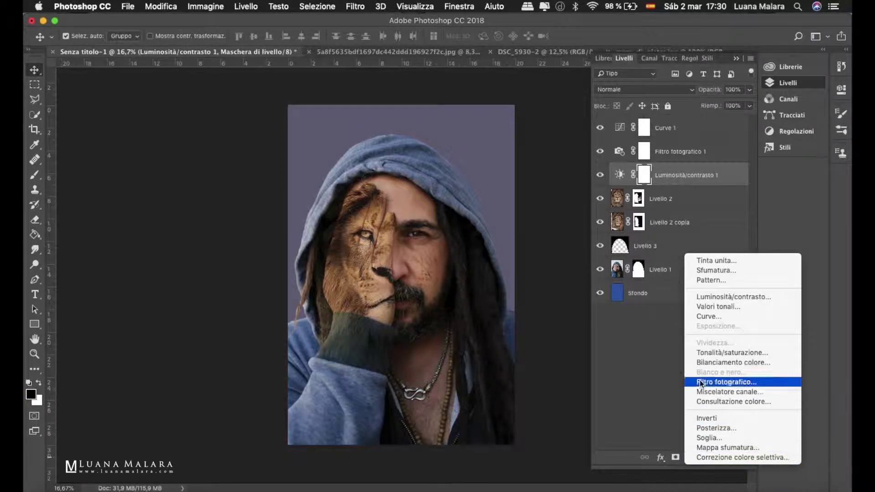
# Add a top-of-stack Levels layer with input 3/1.00/247 and output 0/216.
pyautogui.click(726, 306)
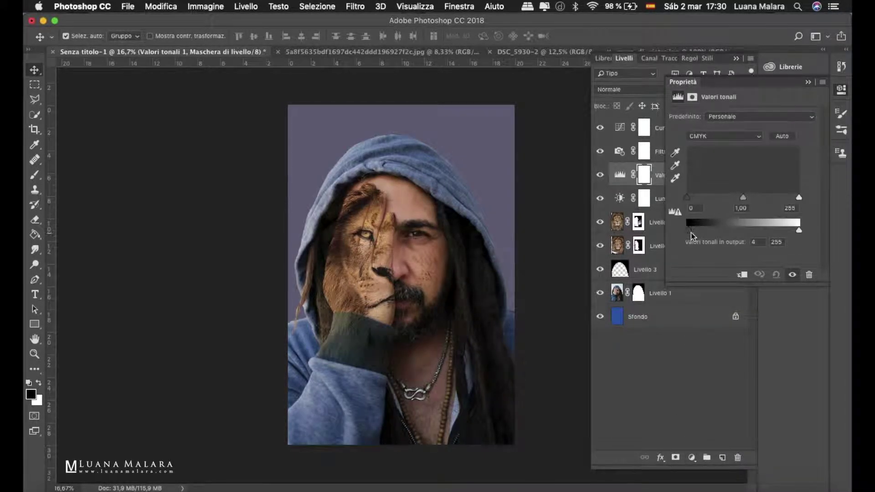
pyautogui.moveTo(694, 234); pyautogui.dragTo(694, 233)
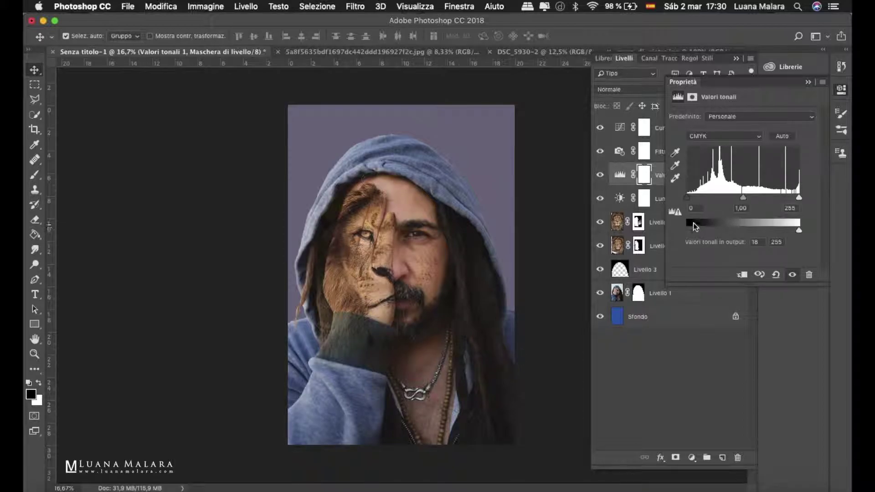
pyautogui.moveTo(638, 174); pyautogui.dragTo(647, 119)
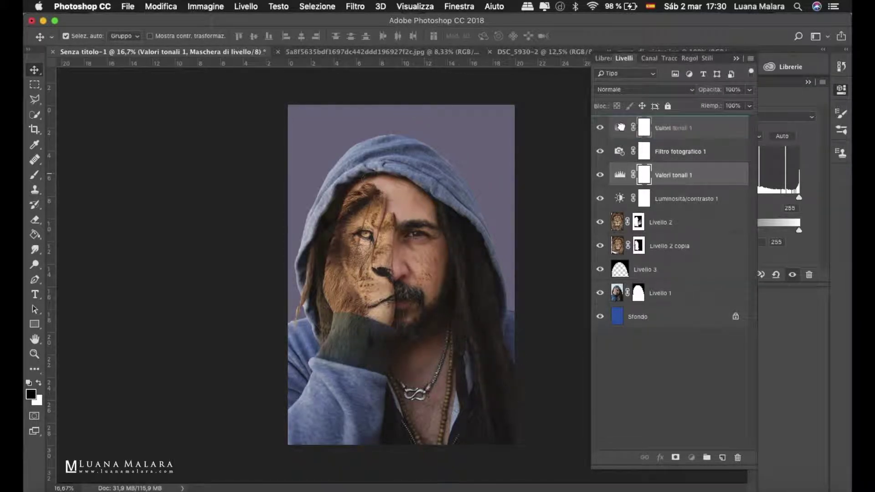
pyautogui.click(756, 223)
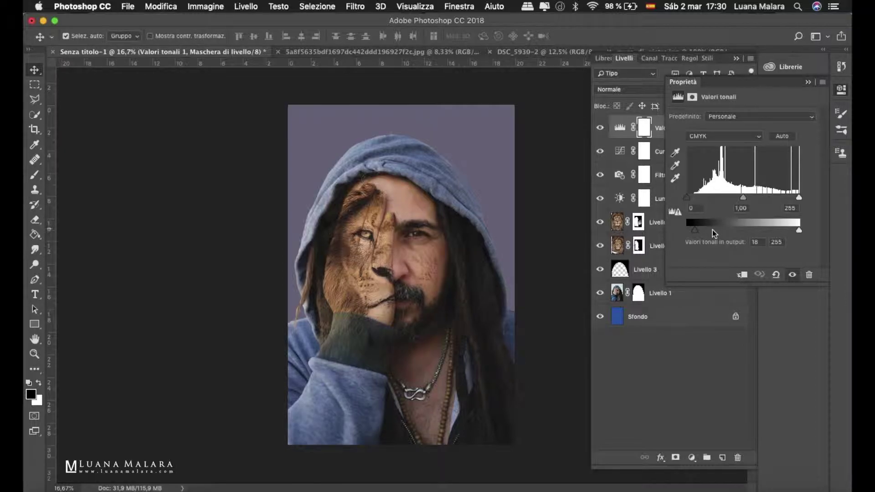
pyautogui.moveTo(790, 231); pyautogui.dragTo(784, 232)
pyautogui.moveTo(693, 232); pyautogui.dragTo(687, 231)
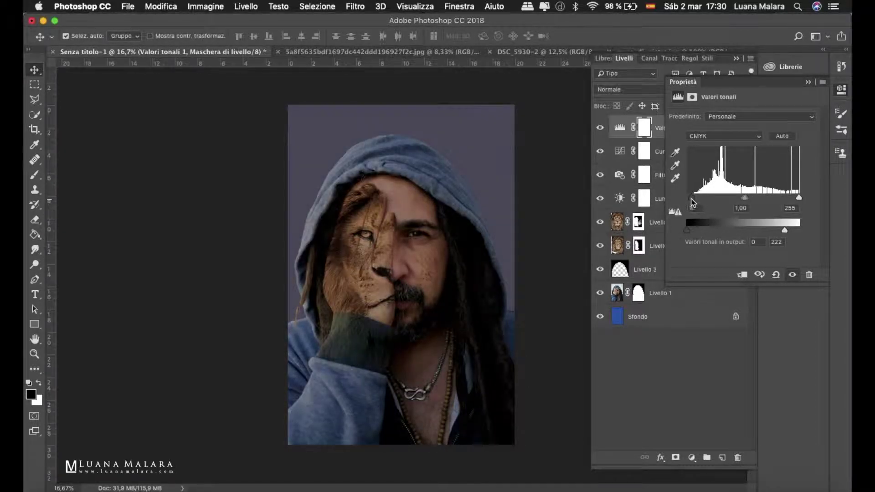
pyautogui.moveTo(744, 197); pyautogui.dragTo(737, 197)
pyautogui.moveTo(798, 197); pyautogui.dragTo(794, 197)
pyautogui.moveTo(784, 230); pyautogui.dragTo(781, 230)
pyautogui.moveTo(686, 230); pyautogui.dragTo(689, 230)
pyautogui.moveTo(736, 198); pyautogui.dragTo(743, 198)
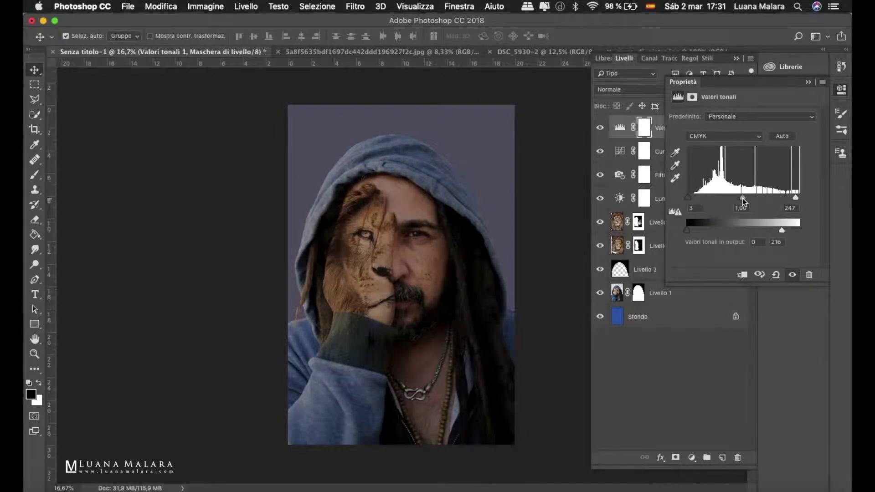
pyautogui.click(807, 83)
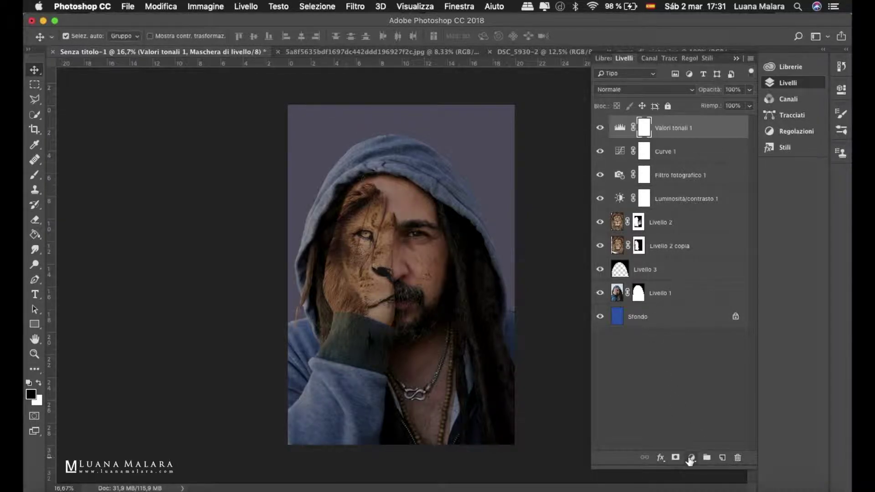
# Add a Warming Filter (85) photo filter at 25% density on top of the stack.
pyautogui.click(690, 458)
pyautogui.press('Escape')
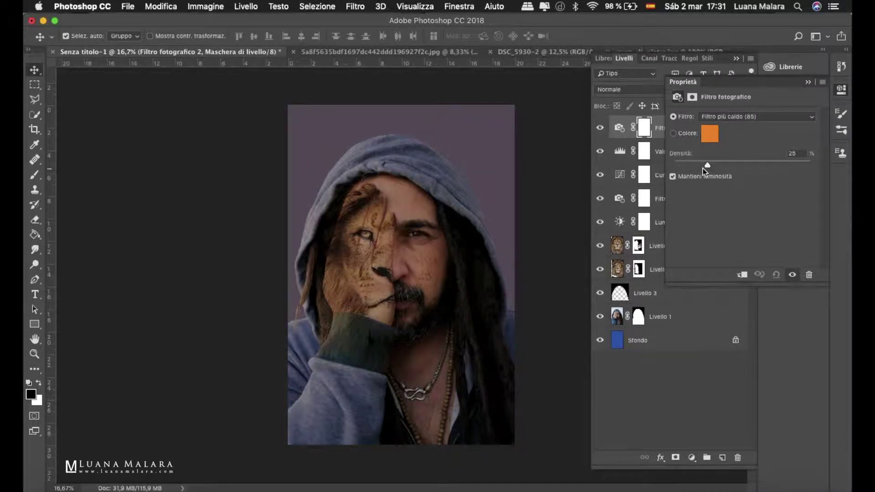
pyautogui.moveTo(703, 166); pyautogui.dragTo(707, 166)
pyautogui.click(804, 81)
# Stamp clouds across the top of the background with the cloud brush preset.
pyautogui.press('b')
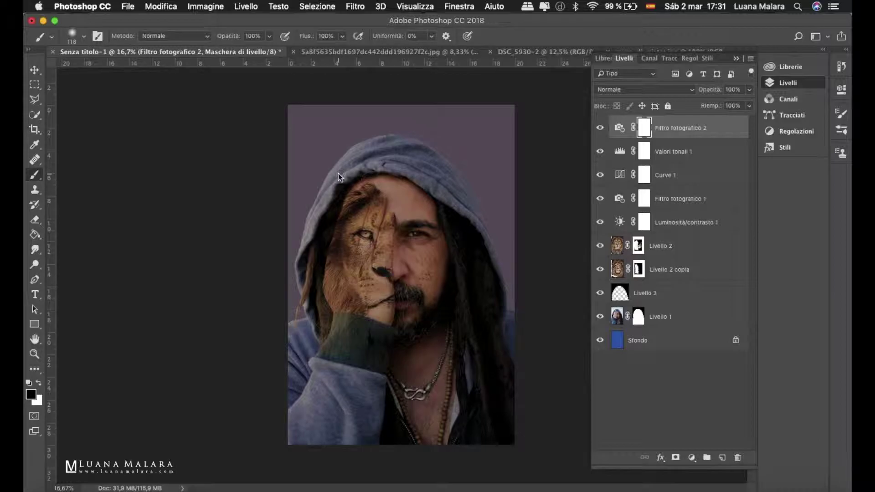
pyautogui.rightClick(337, 173)
pyautogui.click(414, 250)
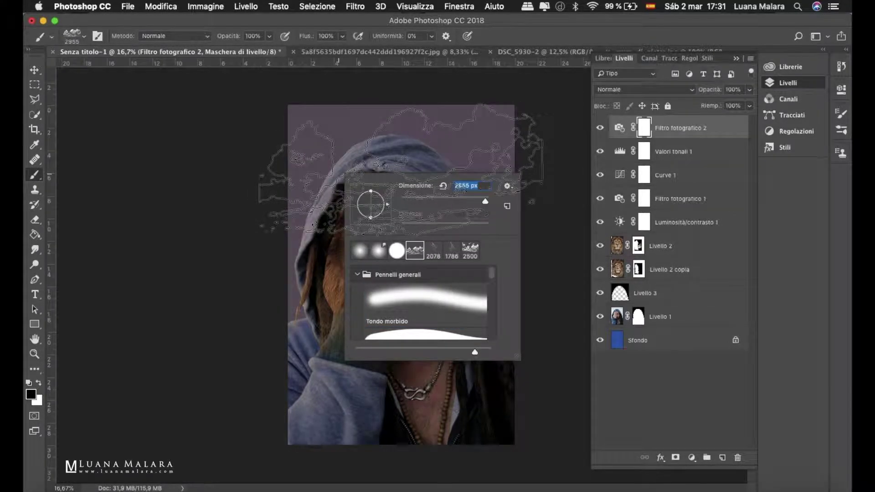
pyautogui.press('Return')
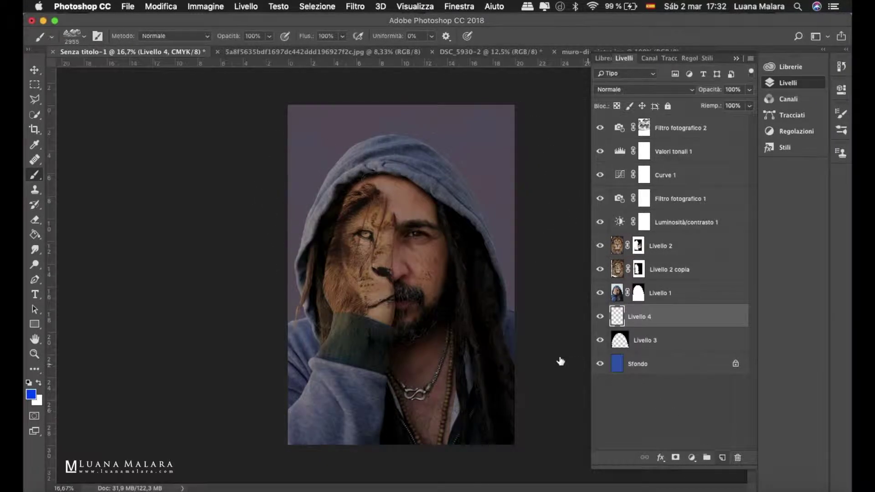
pyautogui.click(393, 165)
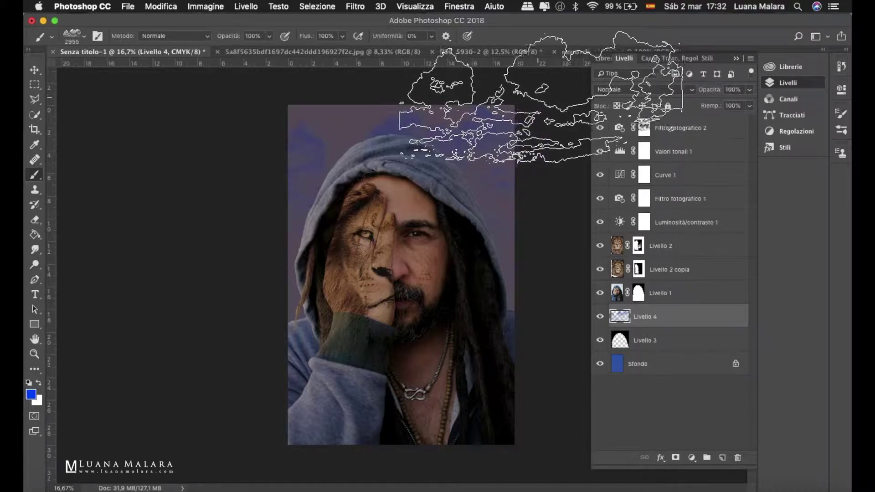
# Set the clouds layer's blend mode to Scurisci (Darken).
pyautogui.click(635, 89)
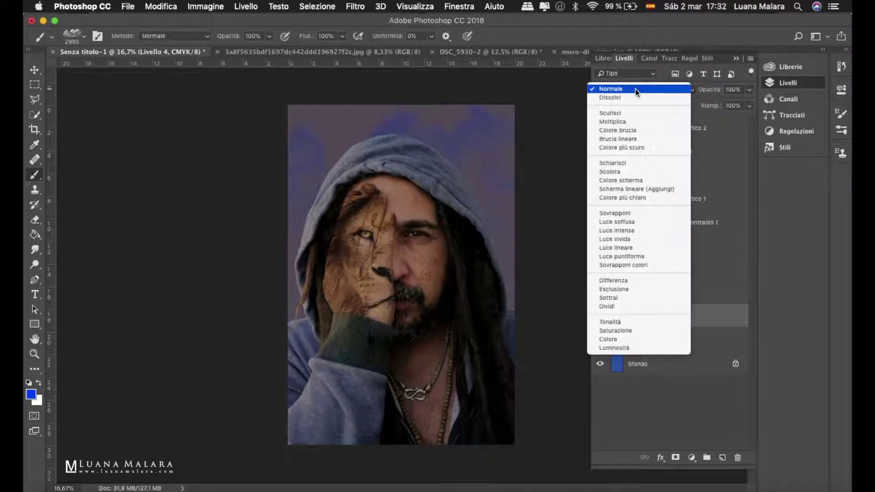
pyautogui.click(630, 113)
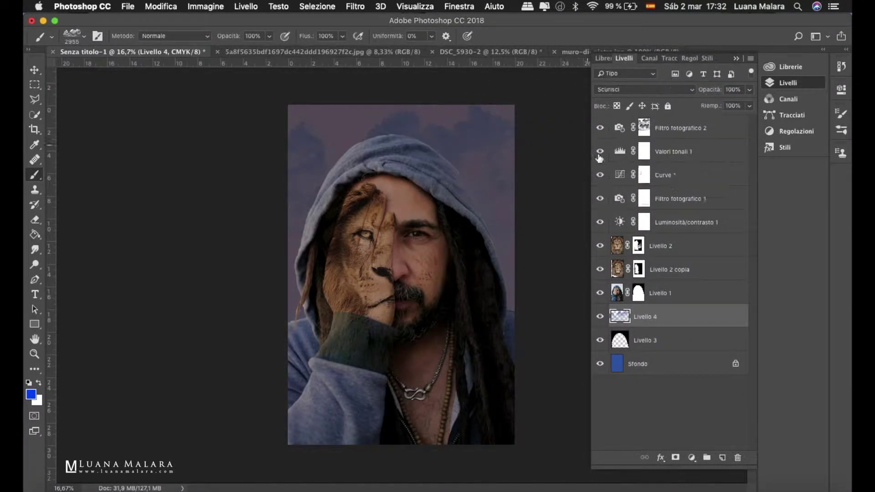
pyautogui.press('v')
pyautogui.doubleClick(682, 321)
# Give the clouds layer a dark brown Colour Overlay layer style.
pyautogui.moveTo(363, 63)
pyautogui.mouseDown()
pyautogui.moveTo(193, 135)
pyautogui.moveTo(334, 162)
pyautogui.moveTo(349, 153)
pyautogui.mouseUp()
pyautogui.click(45, 305)
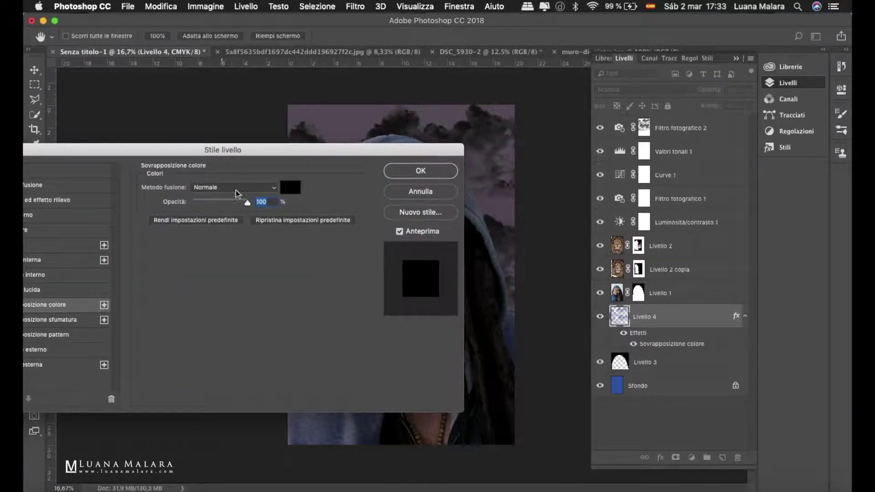
pyautogui.click(290, 188)
pyautogui.click(610, 420)
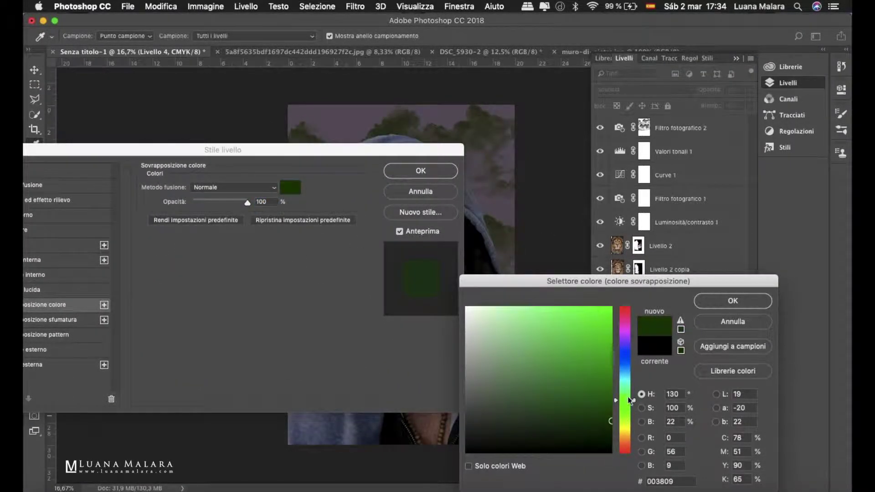
pyautogui.moveTo(623, 422); pyautogui.dragTo(625, 433)
pyautogui.click(733, 300)
pyautogui.click(420, 170)
pyautogui.press('e')
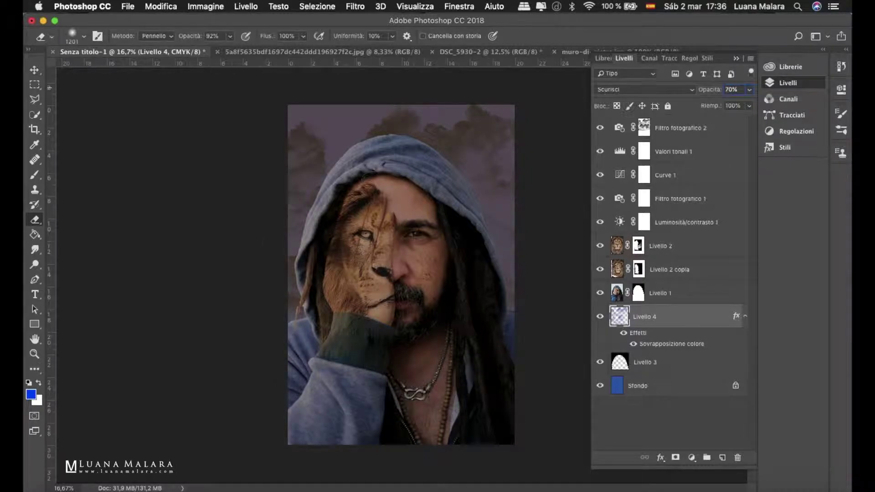
# Scale the clouds to about 106% width and 114% height and shift them down-right.
pyautogui.hotkey('ctrl', 't')
pyautogui.moveTo(401, 105); pyautogui.dragTo(402, 90)
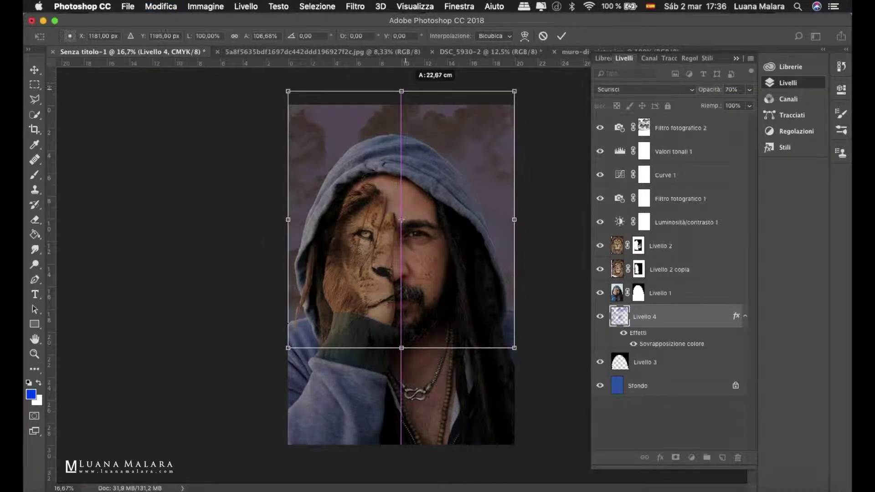
pyautogui.moveTo(288, 218); pyautogui.dragTo(271, 218)
pyautogui.moveTo(514, 218); pyautogui.dragTo(528, 218)
pyautogui.moveTo(400, 219); pyautogui.dragTo(410, 231)
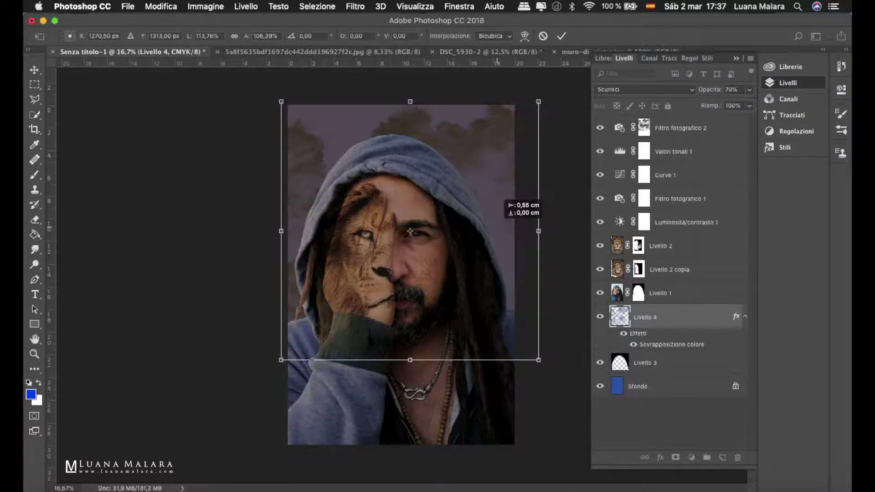
pyautogui.click(734, 121)
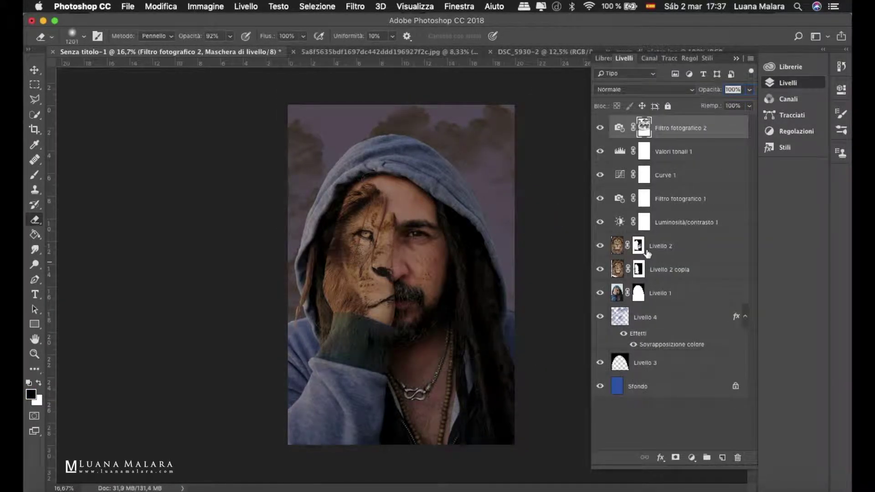
# On Livello 1, heal blemishes on the man's face and burn darker shading into the hood.
pyautogui.click(618, 293)
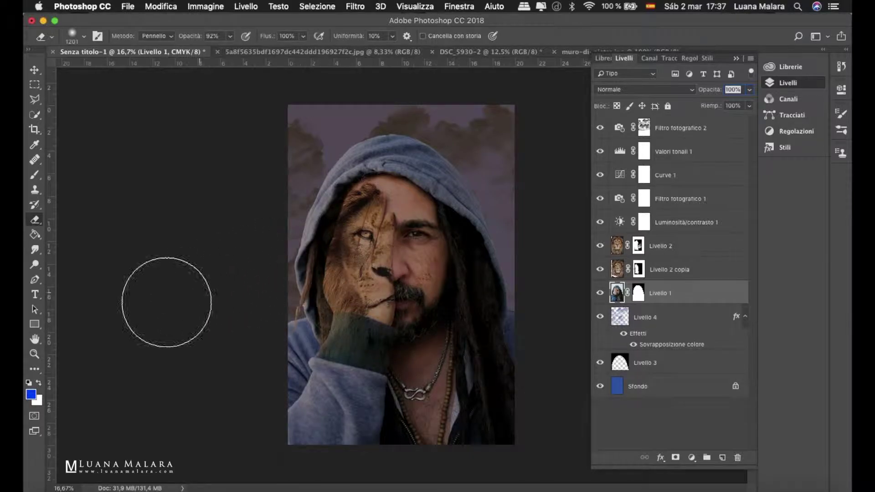
pyautogui.press('o')
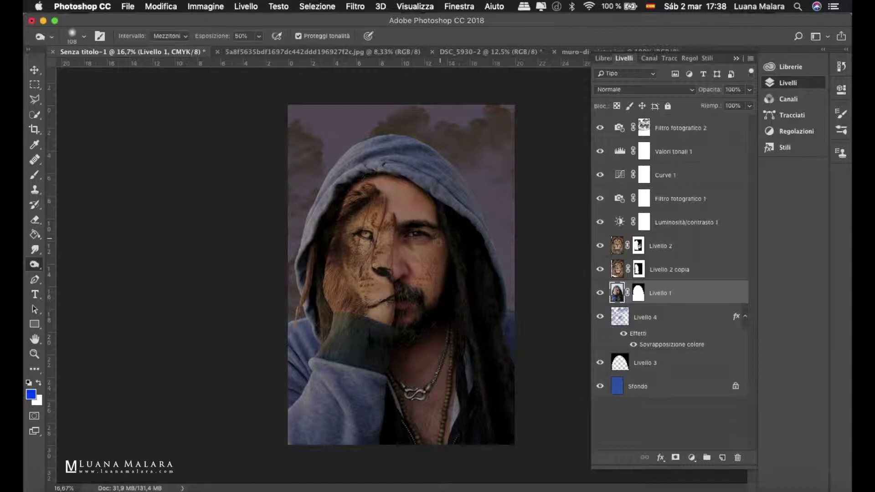
pyautogui.press('super+plus')
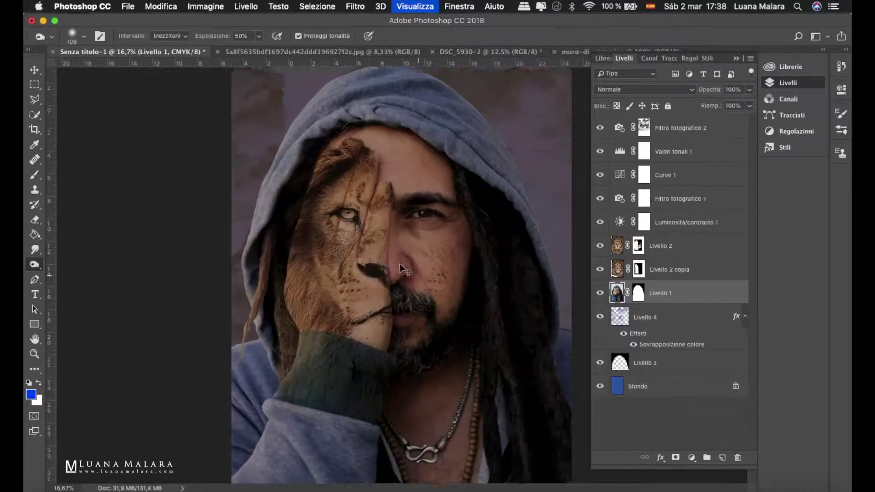
pyautogui.press('super+plus')
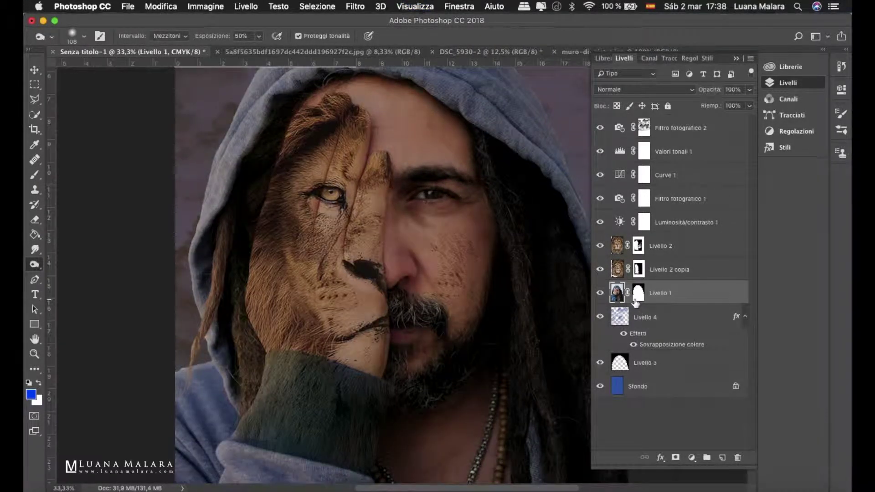
pyautogui.click(34, 160)
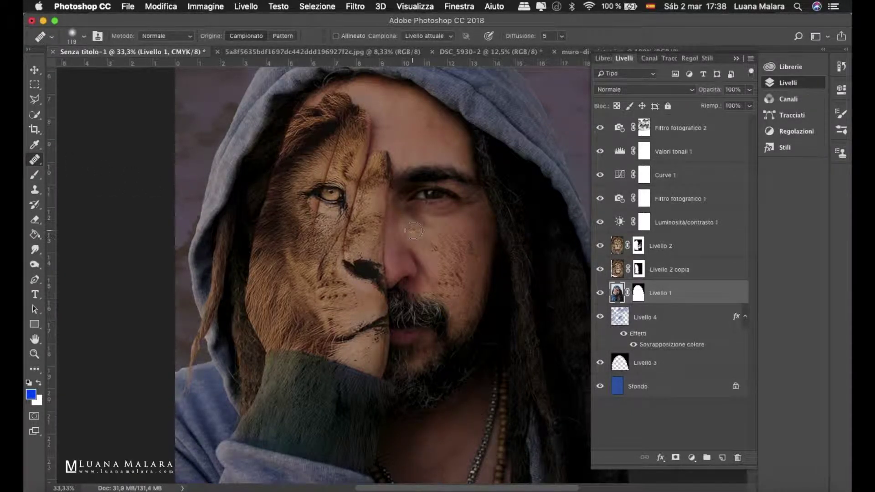
pyautogui.moveTo(404, 219); pyautogui.dragTo(426, 237)
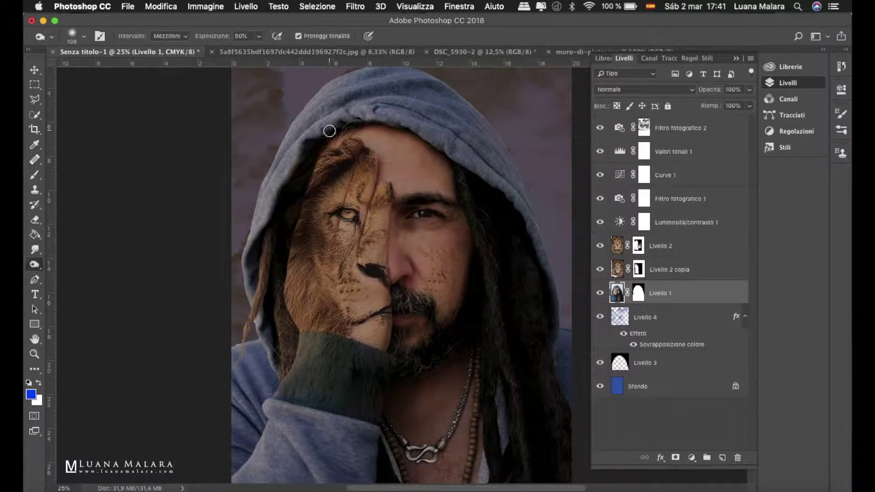
pyautogui.moveTo(216, 168); pyautogui.dragTo(348, 86)
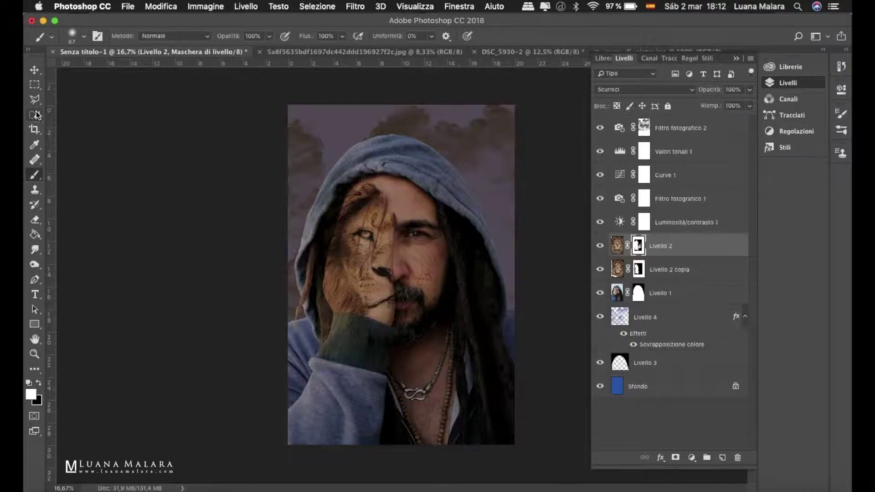
pyautogui.hotkey('ctrl', '2')
# Crop a strip off the top of the image and select the cloud layer Livello 4.
pyautogui.click(34, 129)
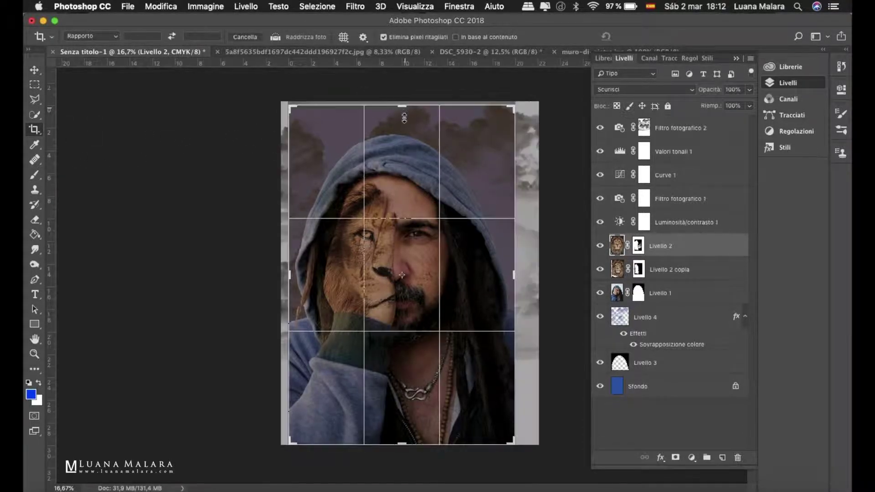
pyautogui.moveTo(404, 118); pyautogui.dragTo(404, 132)
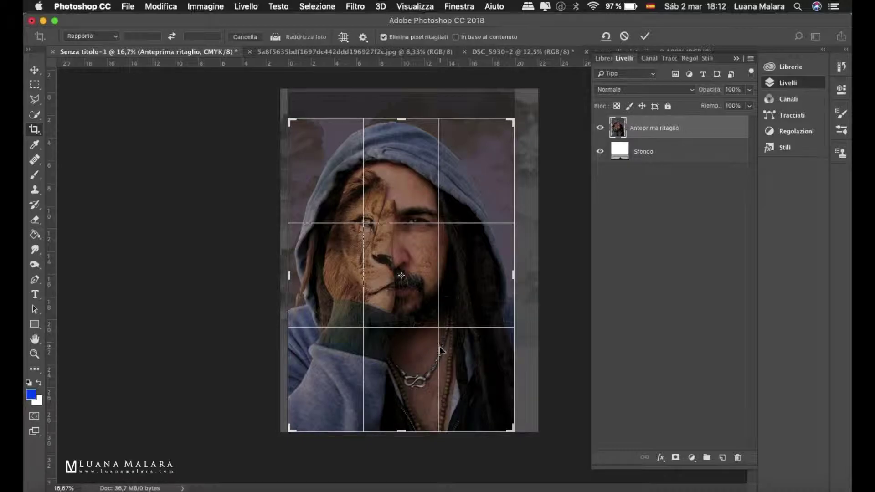
pyautogui.press('Return')
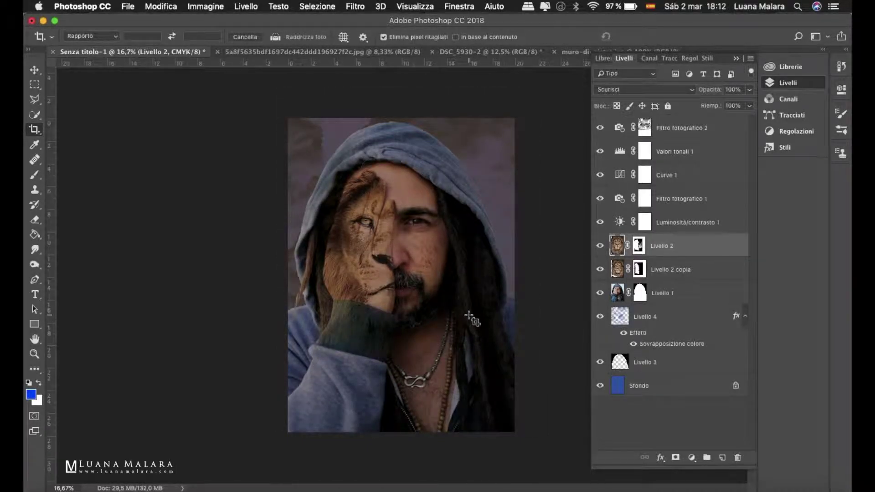
pyautogui.click(619, 316)
pyautogui.write('40')
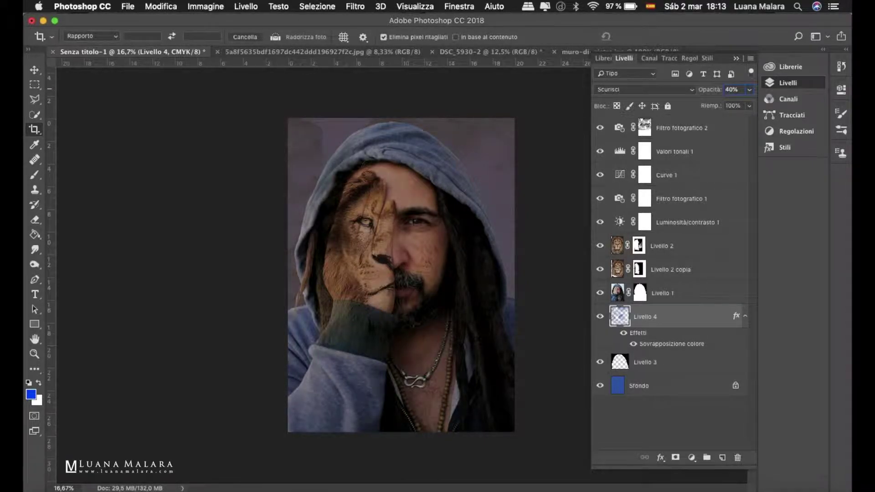
# Add a Hue/Saturation adjustment with saturation -91 to mute the clouds.
pyautogui.click(691, 457)
pyautogui.click(738, 354)
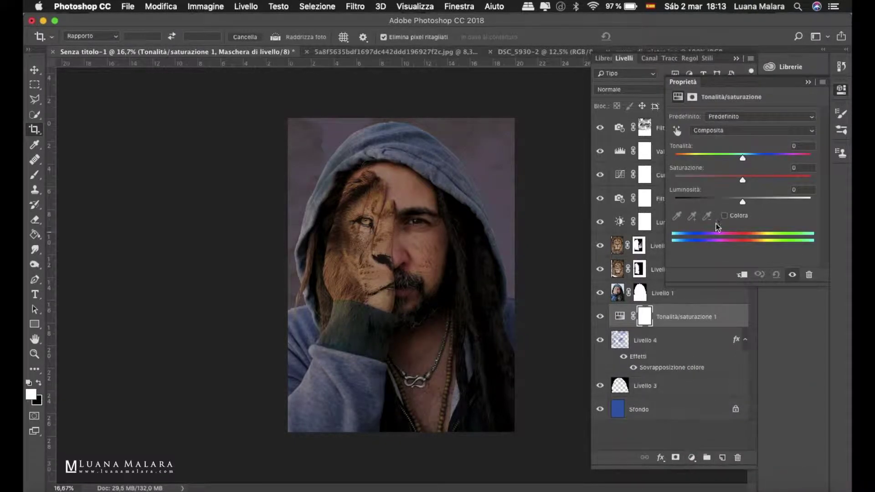
pyautogui.moveTo(741, 182); pyautogui.dragTo(682, 182)
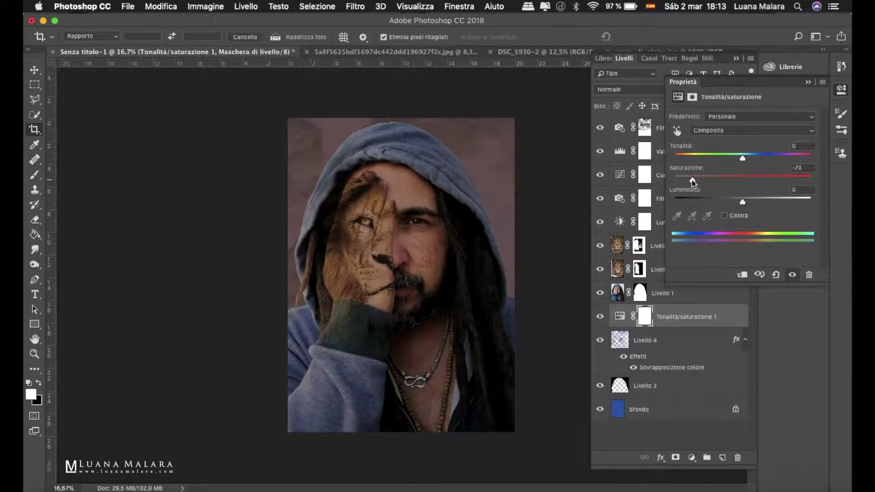
pyautogui.click(619, 316)
pyautogui.click(643, 317)
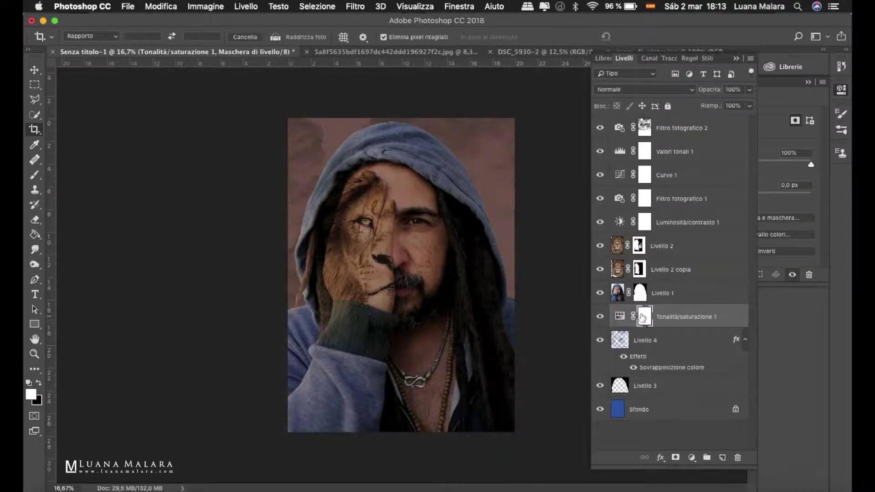
# Show Livello 1, add Livello 5 above Sfondo, and sample a brown from the lion's fur.
pyautogui.click(599, 294)
pyautogui.click(600, 341)
pyautogui.press('i')
pyautogui.click(370, 220)
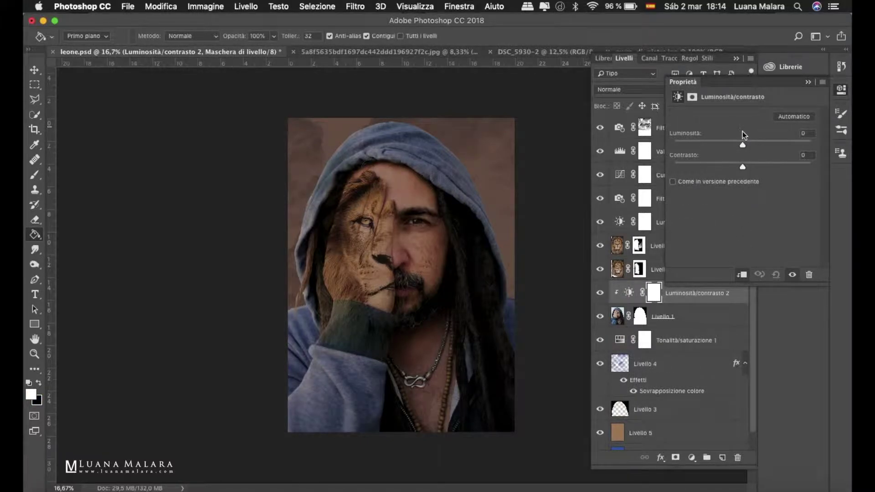
# Set the clipped Brightness/Contrast adjustment on the man's photo to brightness −11 and contrast 28.
pyautogui.moveTo(742, 145); pyautogui.dragTo(732, 144)
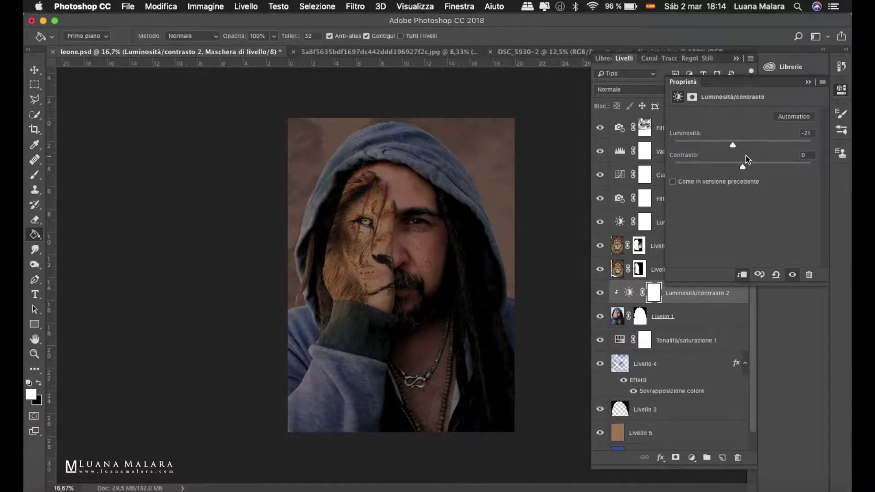
pyautogui.moveTo(743, 168)
pyautogui.mouseDown()
pyautogui.moveTo(759, 168)
pyautogui.moveTo(737, 146)
pyautogui.mouseUp()
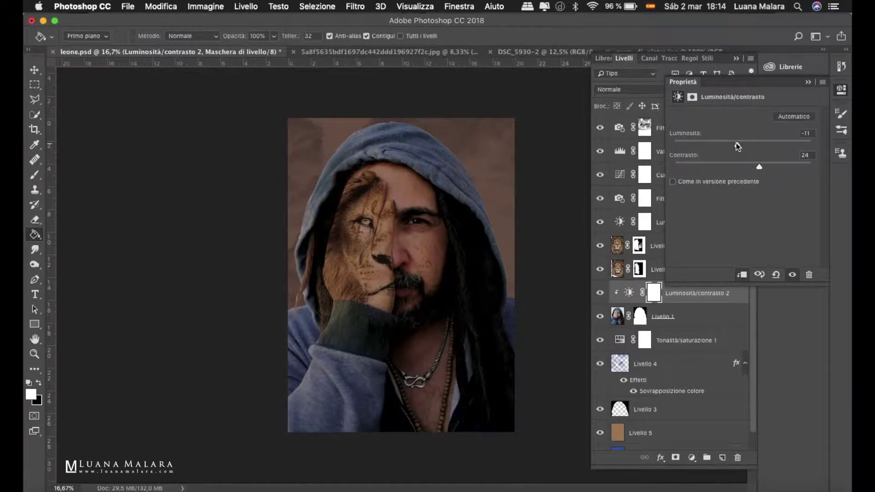
pyautogui.moveTo(759, 167); pyautogui.dragTo(761, 167)
# Close the adjustment properties and put the lion face layer, Livello 2, into Free Transform.
pyautogui.click(809, 82)
pyautogui.click(622, 252)
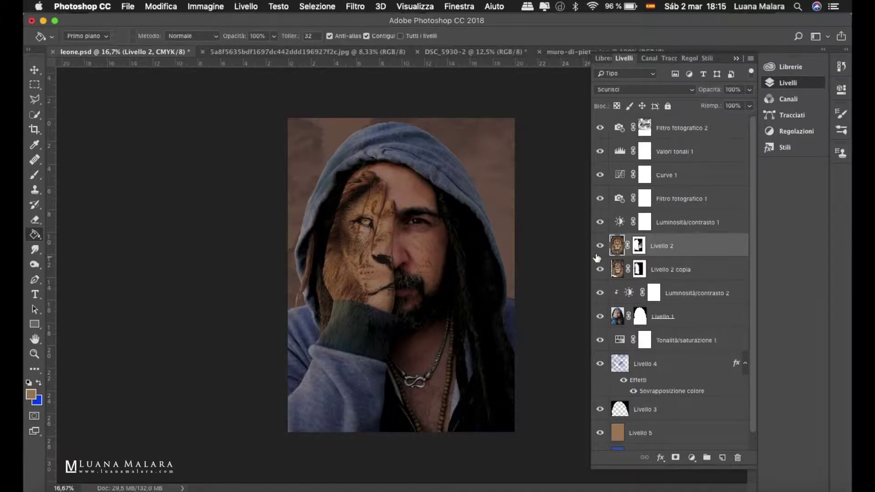
pyautogui.hotkey('ctrl', 't')
# Warp Livello 2's lion chin and hand area to fit the man's face, then commit the warp.
pyautogui.rightClick(409, 272)
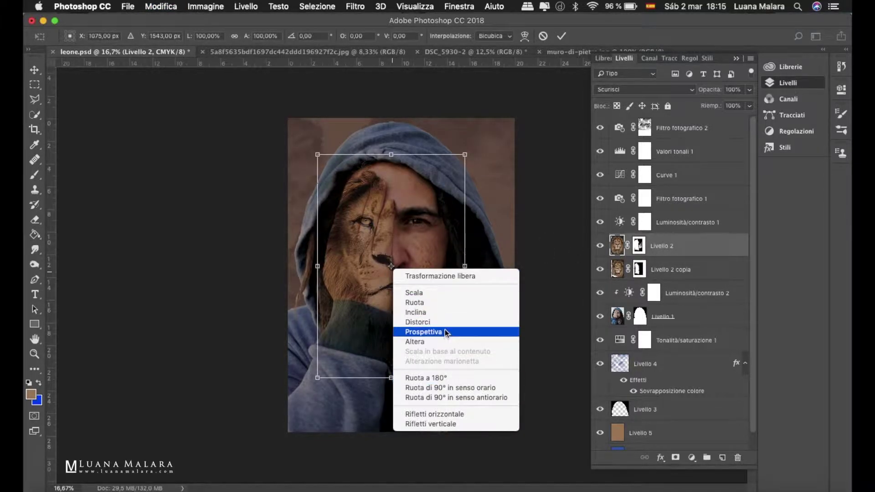
pyautogui.click(432, 342)
pyautogui.hotkey('ctrl', '+')
pyautogui.hotkey('ctrl', '+')
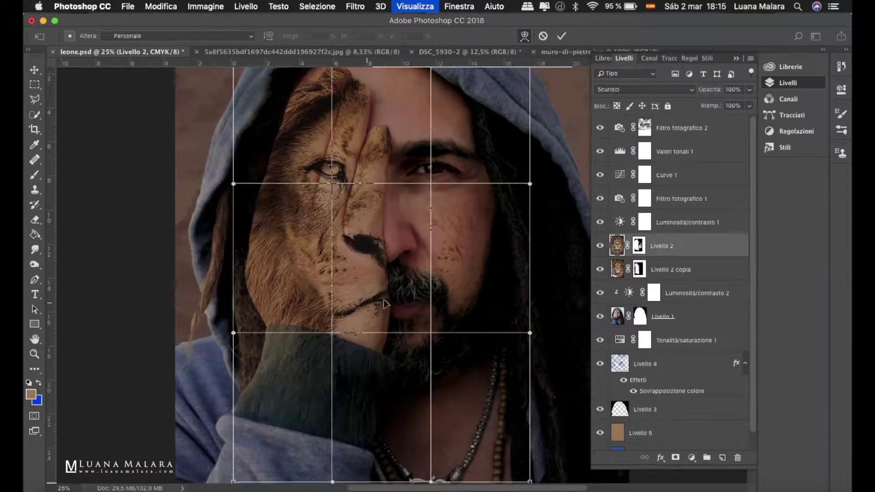
pyautogui.moveTo(384, 312); pyautogui.dragTo(386, 312)
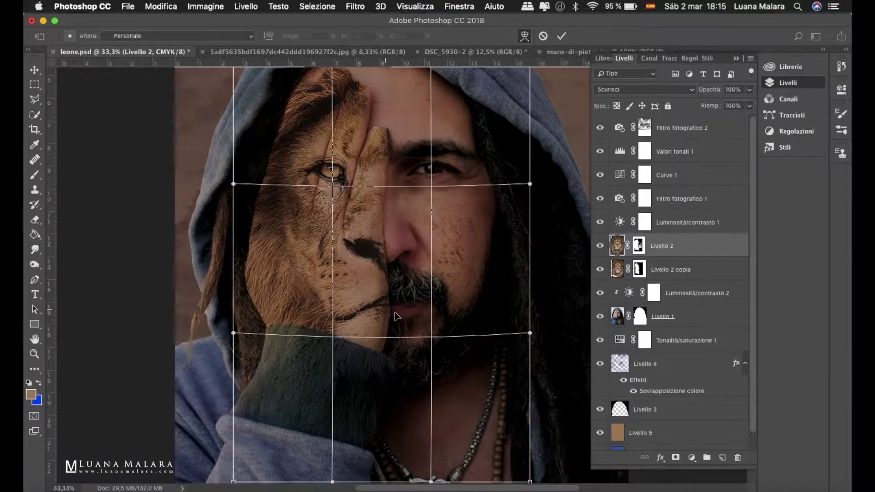
pyautogui.moveTo(386, 312); pyautogui.dragTo(389, 295)
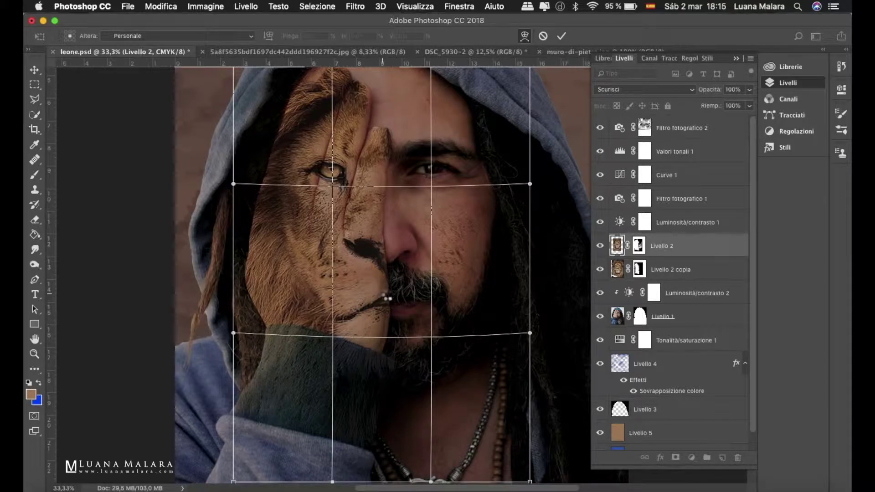
pyautogui.press('Return')
pyautogui.hotkey('ctrl', '-')
pyautogui.press('g')
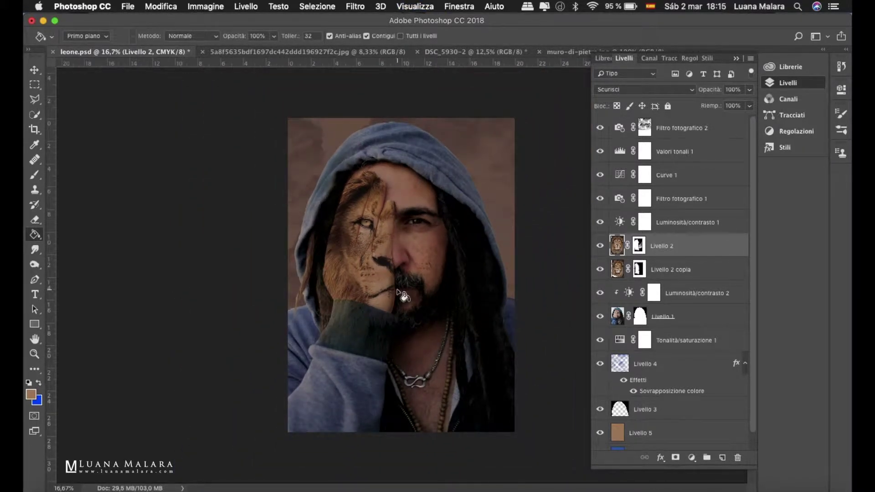